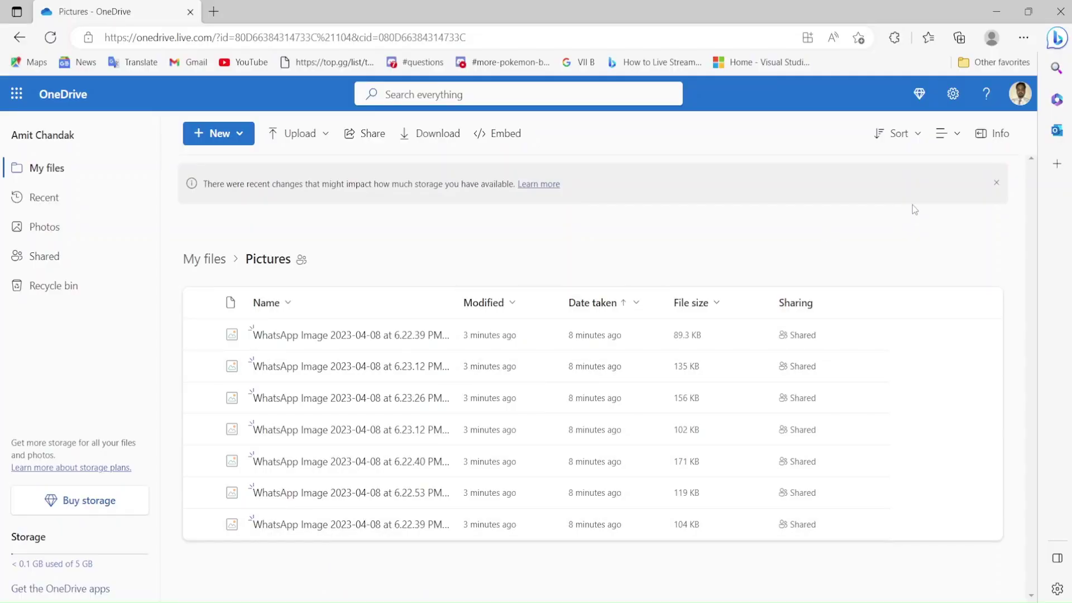
# Show the Pictures folder's food photos as thumbnail tiles and bring up the folder's sharing options
pyautogui.click(948, 138)
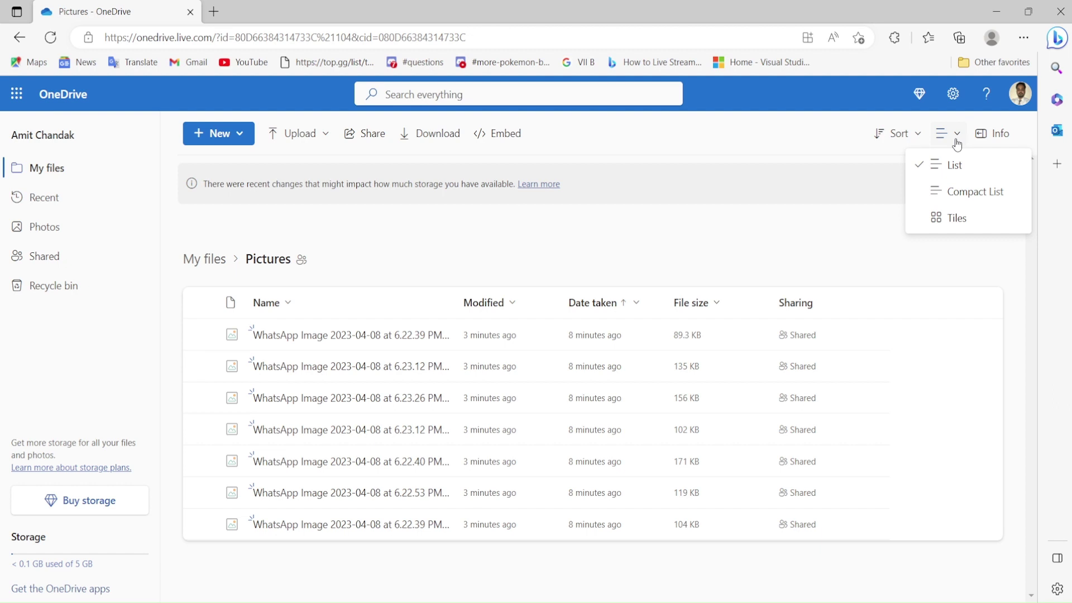
pyautogui.click(963, 217)
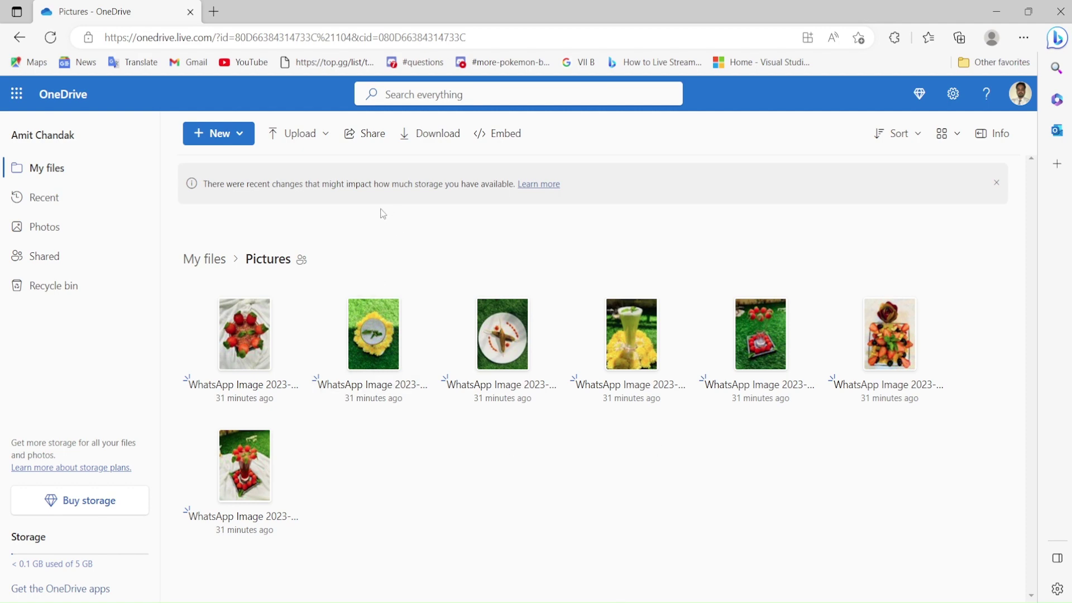
pyautogui.click(374, 137)
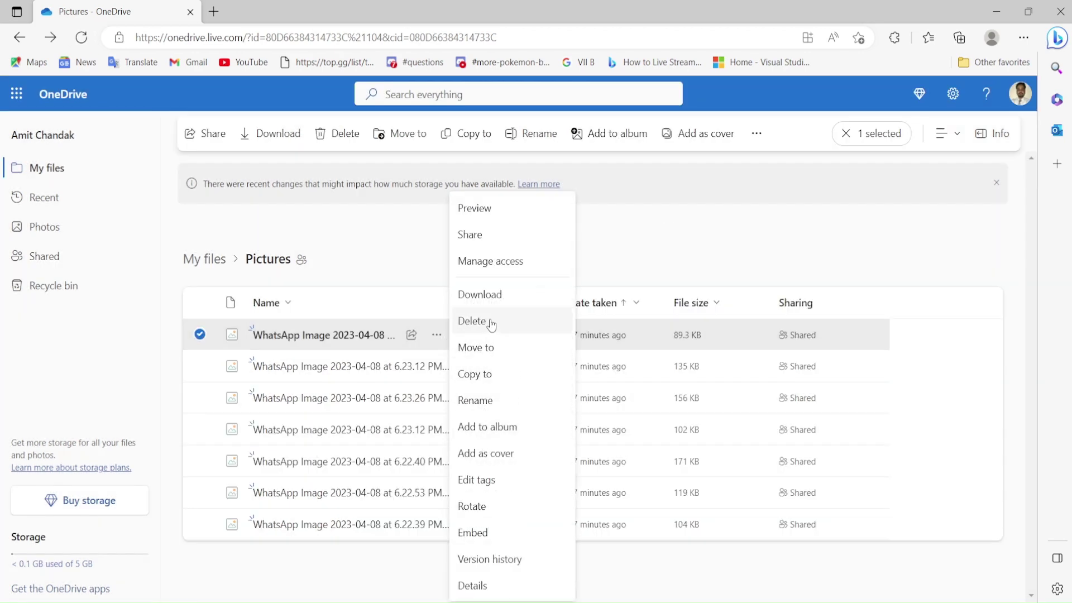
# Copy an edit-enabled share link for the first WhatsApp image, then switch to Power BI Desktop
pyautogui.click(484, 245)
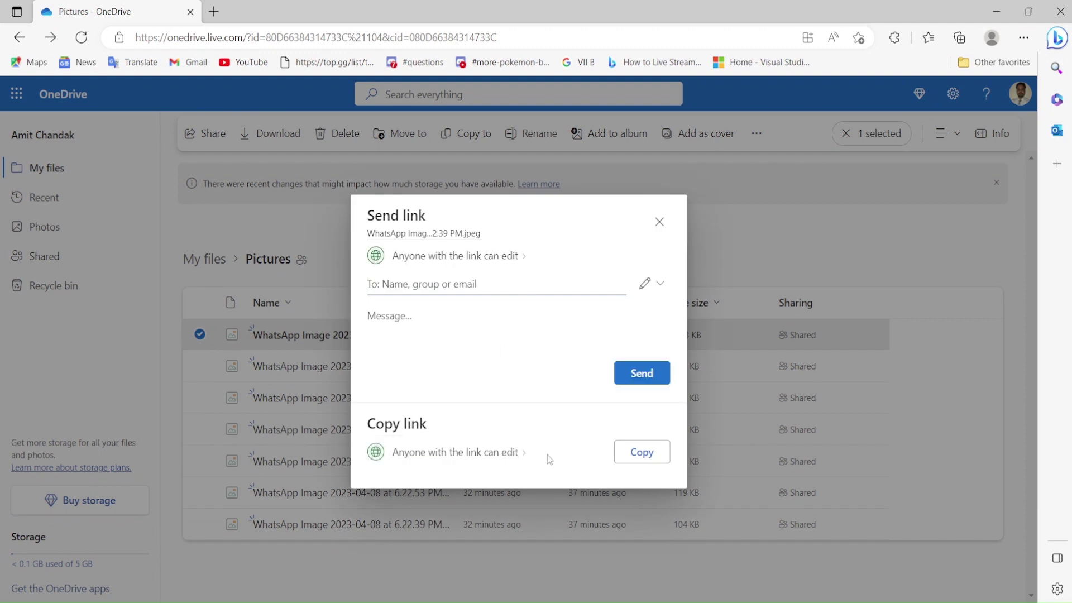
pyautogui.click(636, 452)
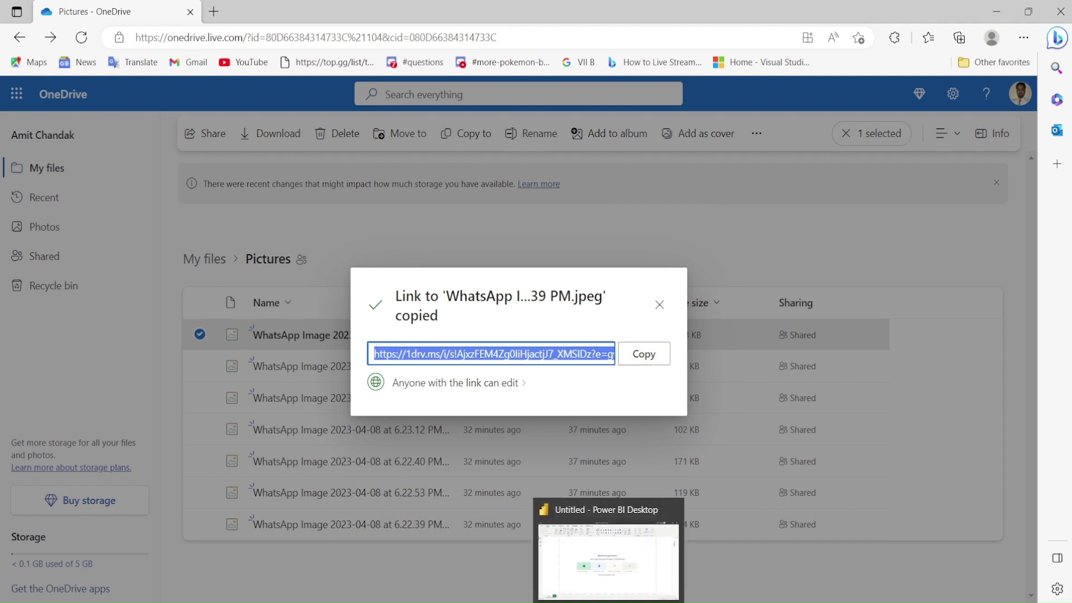
pyautogui.click(610, 582)
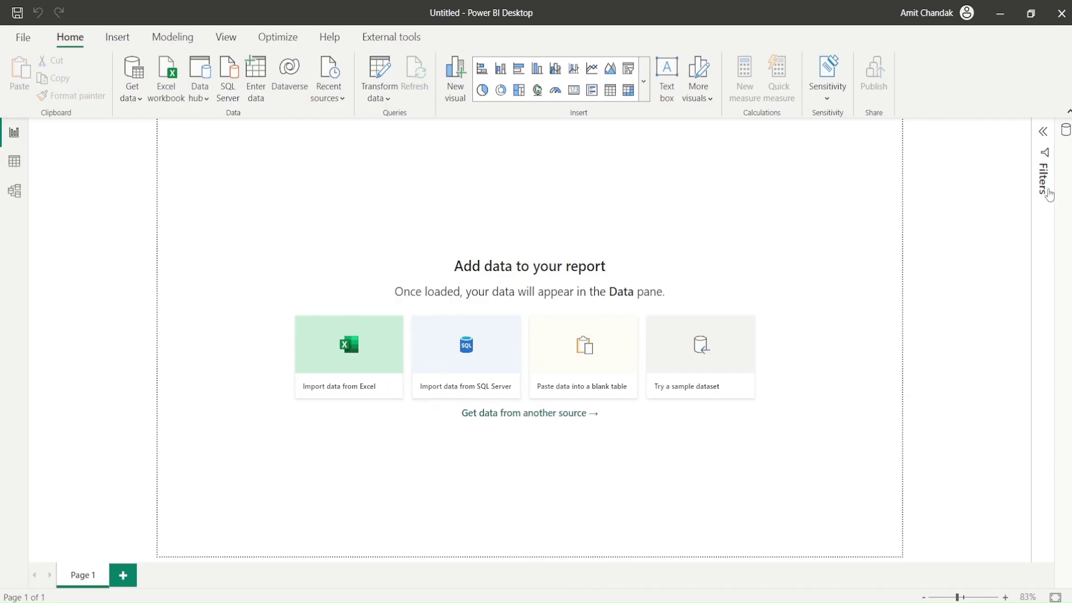
# Enter data into a new table named Table, paste the OneDrive link into Column1, and load it
pyautogui.click(258, 90)
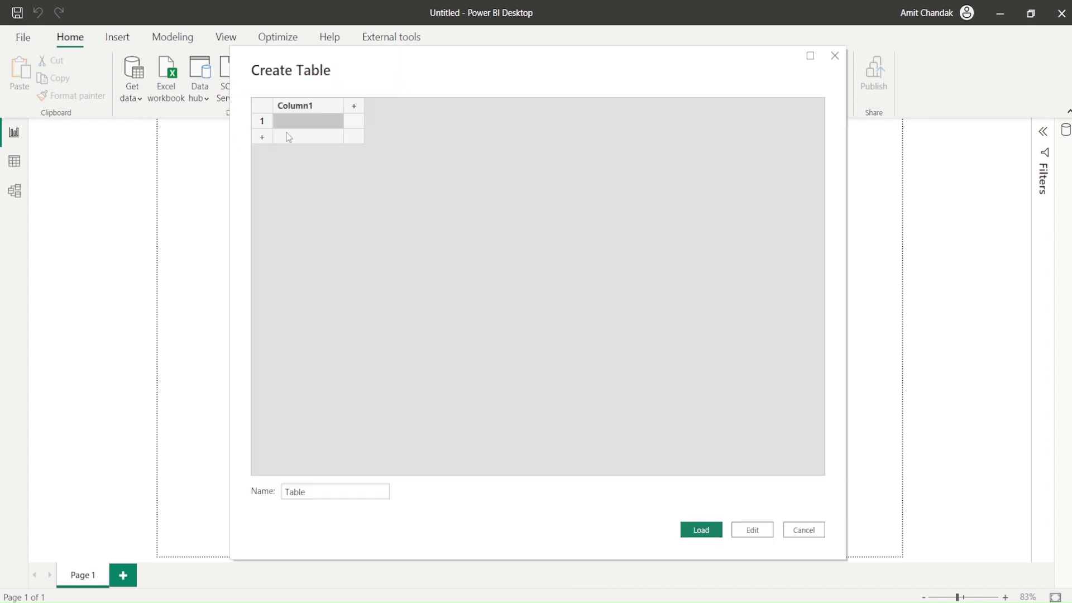
pyautogui.click(288, 128)
pyautogui.hotkey('ctrl', 'v')
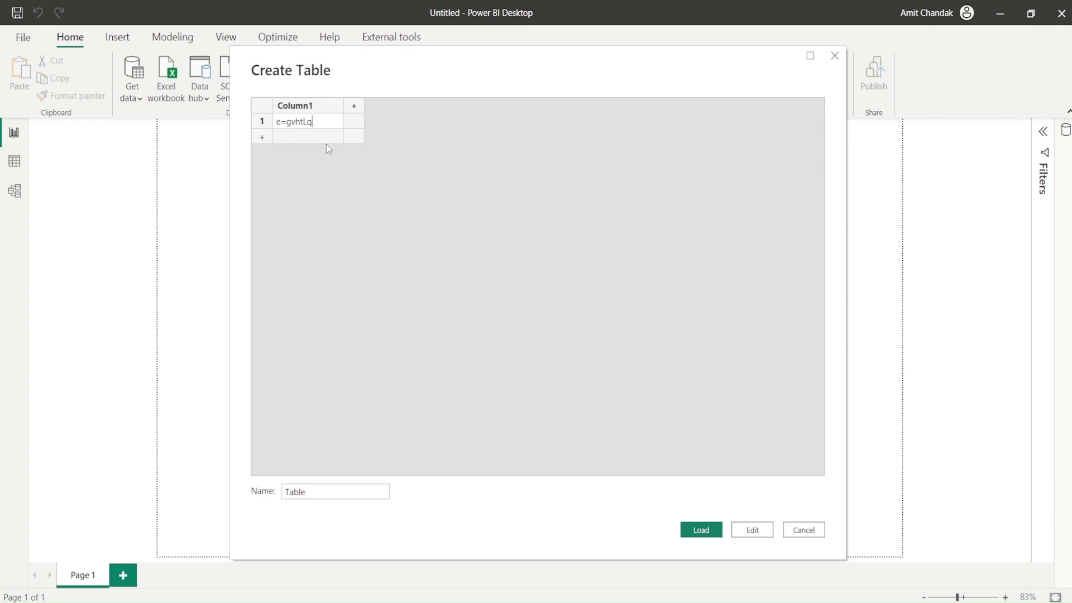
pyautogui.click(365, 185)
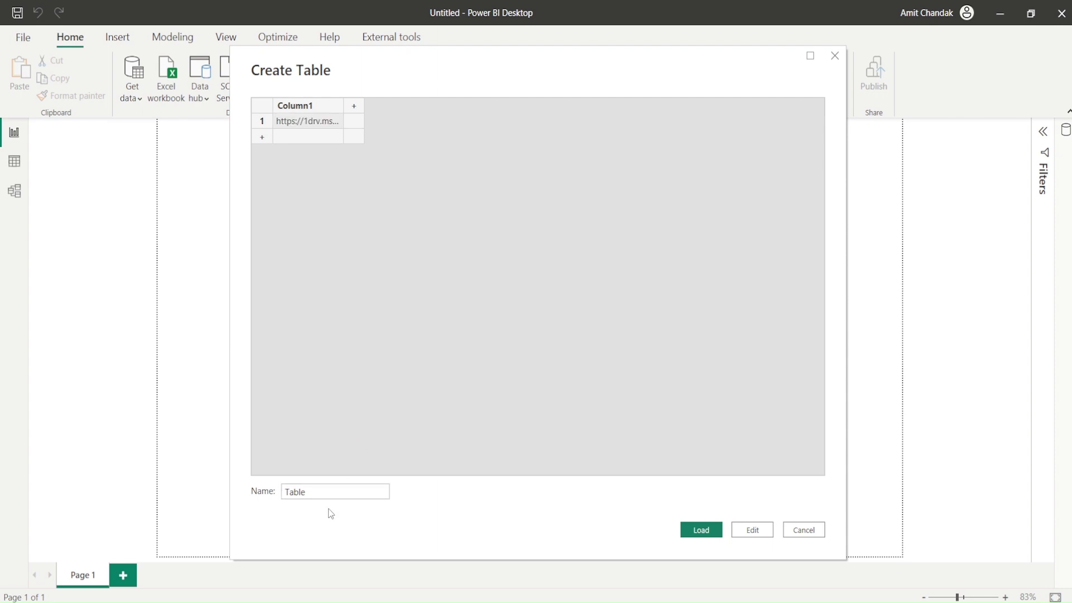
pyautogui.click(700, 530)
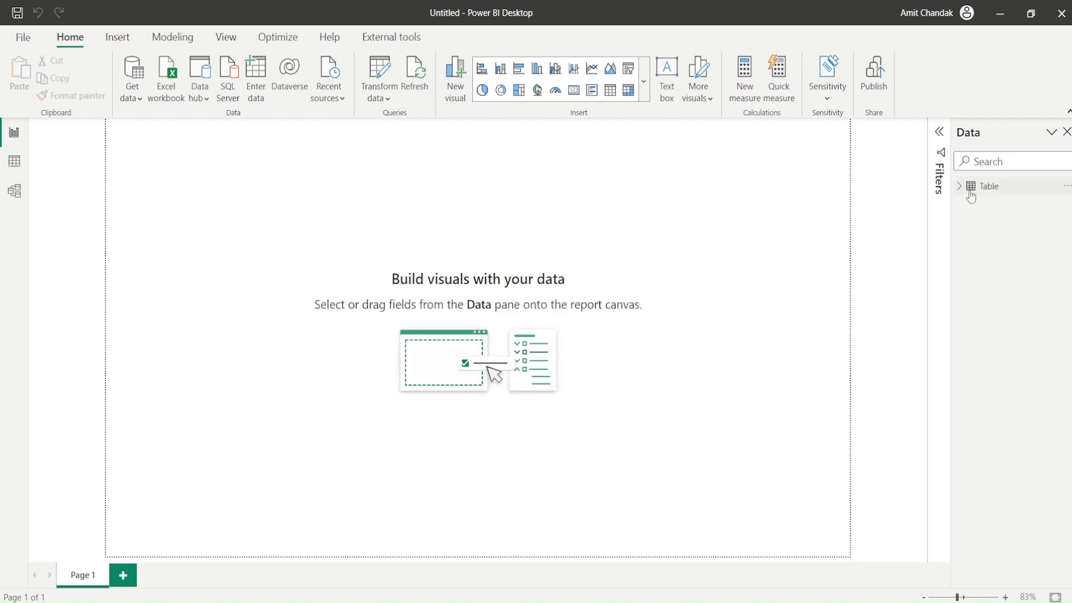
# Set Table's Column1 data category to Image URL and drag it onto the canvas as a table visual
pyautogui.click(969, 189)
pyautogui.click(1018, 205)
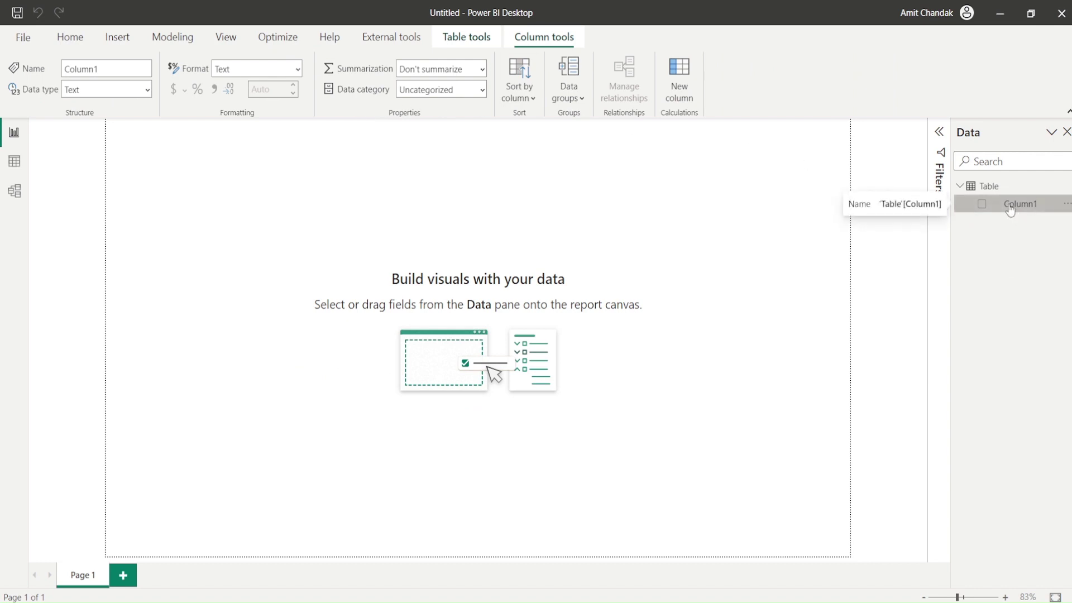
pyautogui.click(483, 90)
pyautogui.click(441, 350)
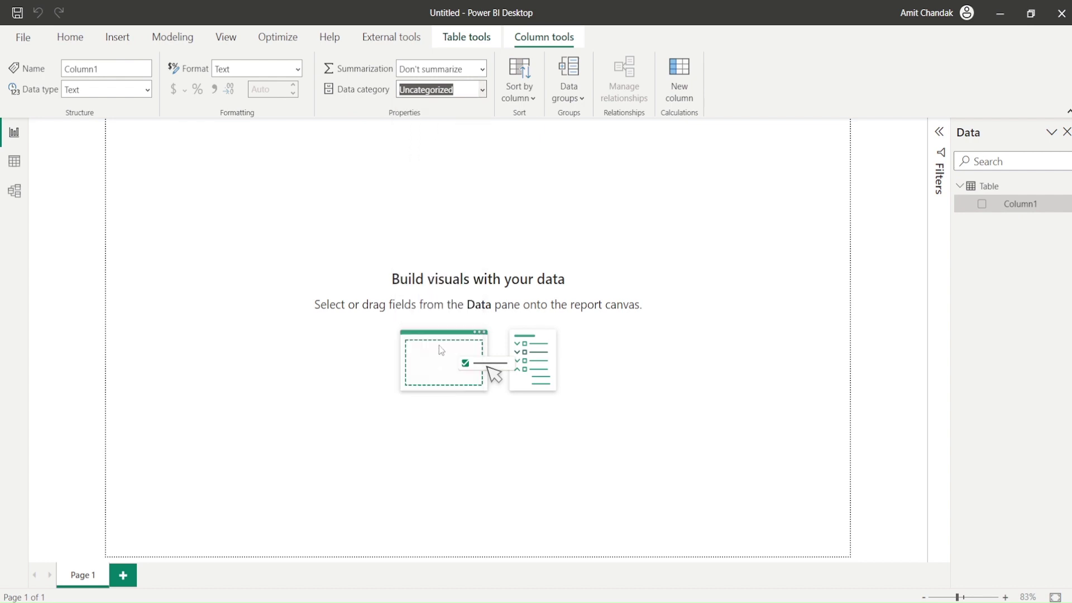
pyautogui.click(647, 250)
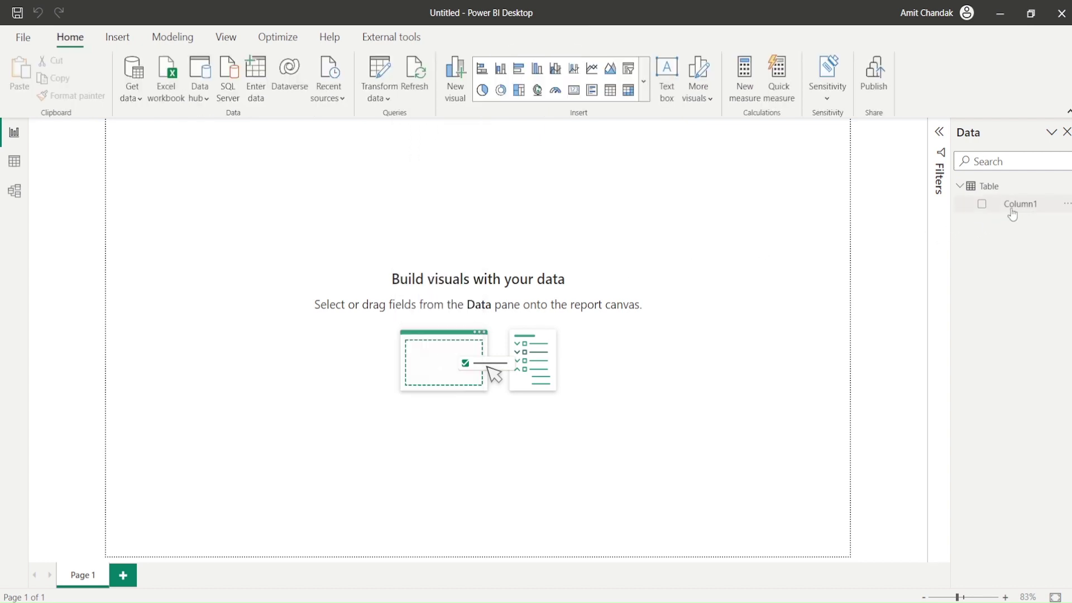
pyautogui.moveTo(1013, 214); pyautogui.dragTo(369, 246)
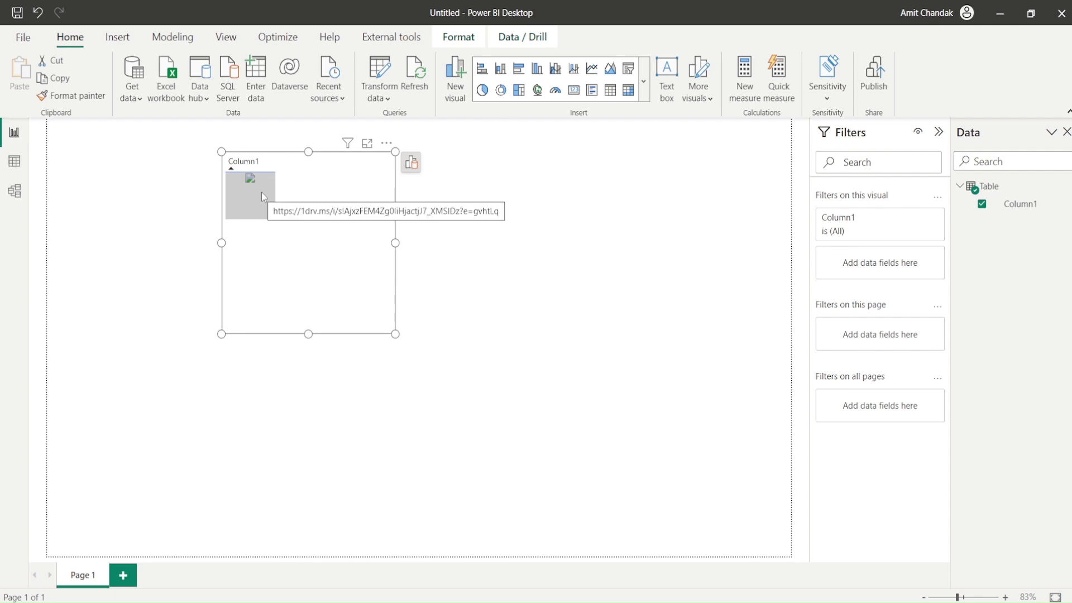
# Copy the first strawberry photo's OneDrive embed URL and return to Power BI Desktop
pyautogui.moveTo(191, 593)
pyautogui.click(251, 565)
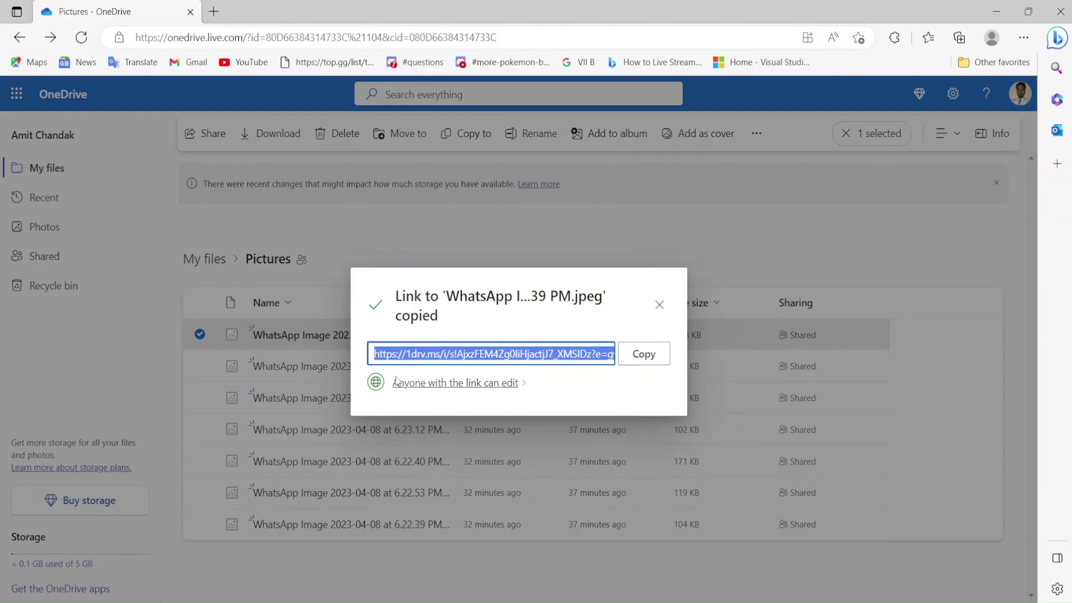
pyautogui.click(659, 304)
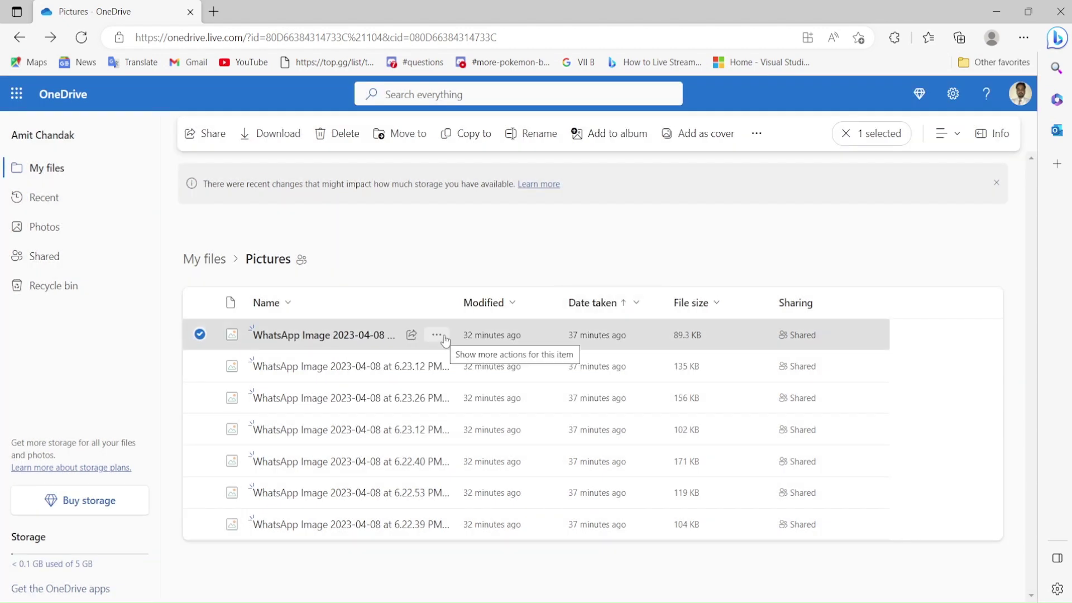
pyautogui.click(443, 339)
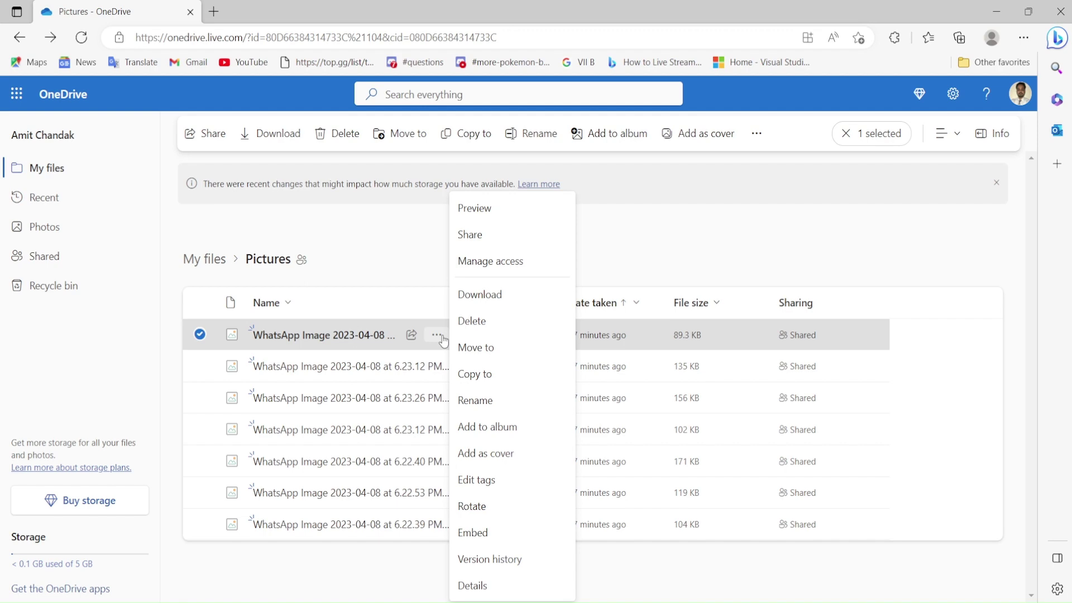
pyautogui.click(474, 533)
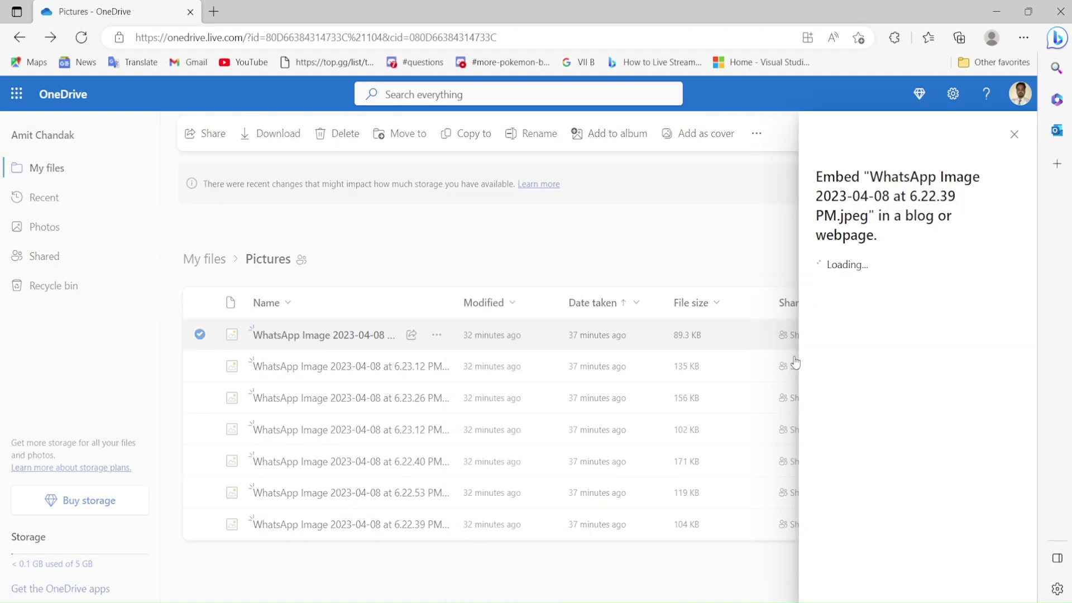
pyautogui.scroll(-1, 909, 407)
pyautogui.scroll(-3, 909, 407)
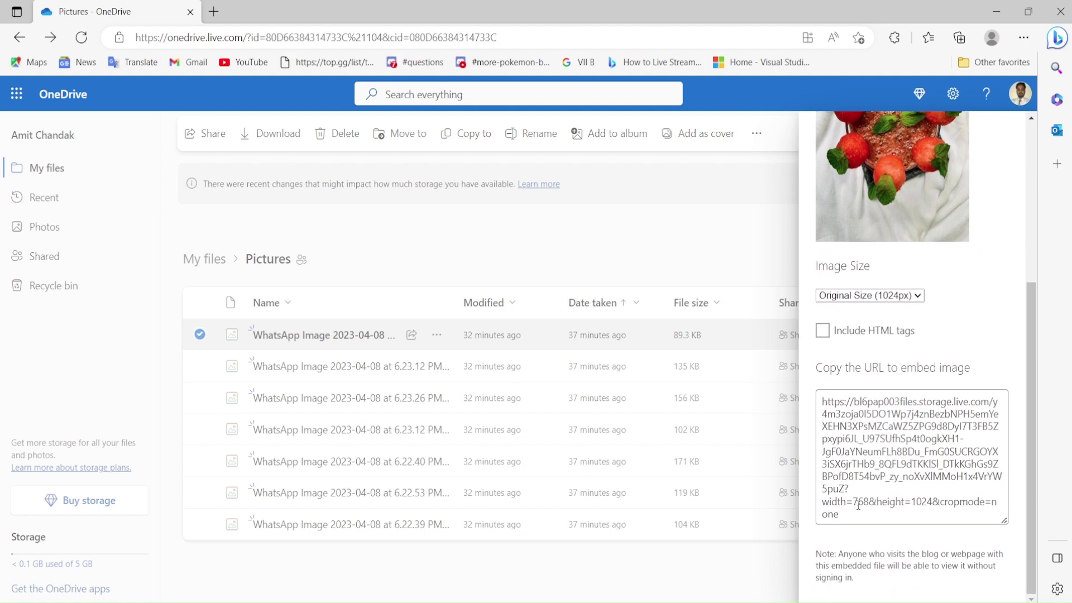
pyautogui.click(856, 439)
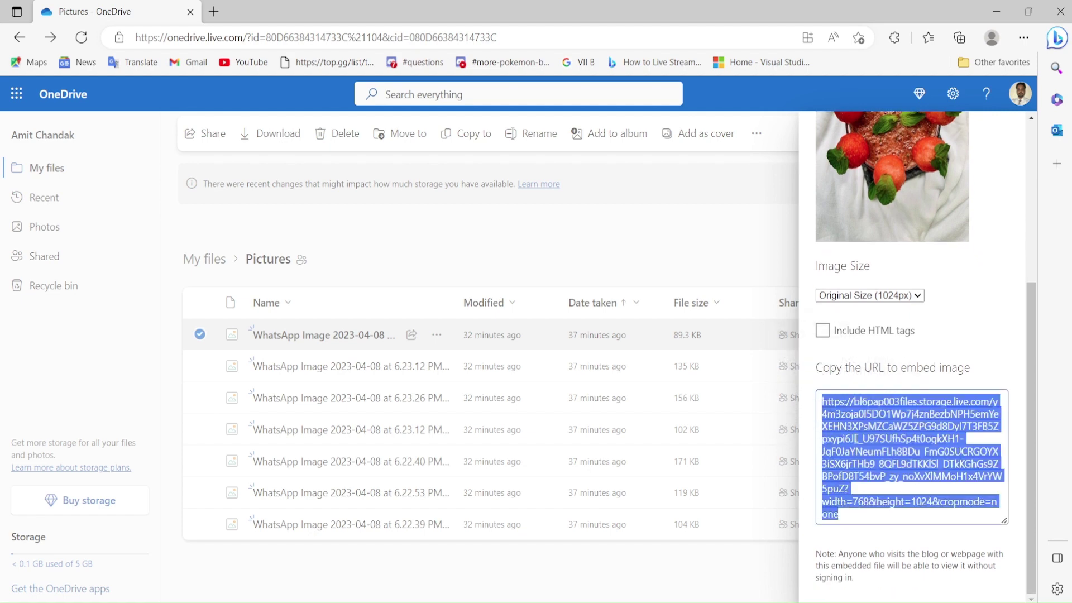
pyautogui.hotkey('alt', 'Tab')
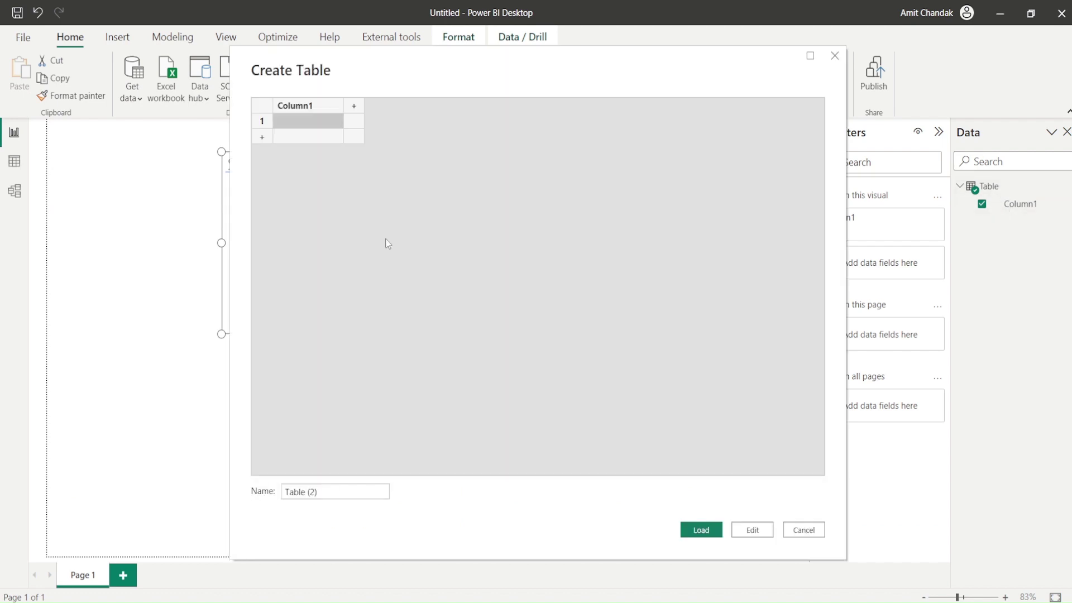
# Paste the embed URL into Column1 of Table (2) and load the table
pyautogui.click(305, 121)
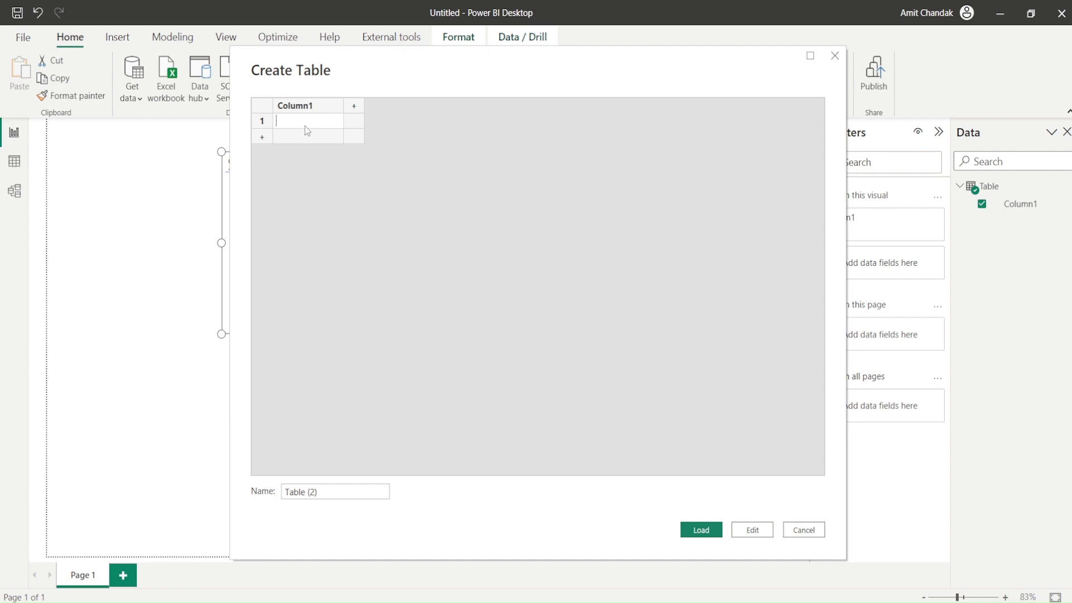
pyautogui.write('ode=none')
pyautogui.click(366, 311)
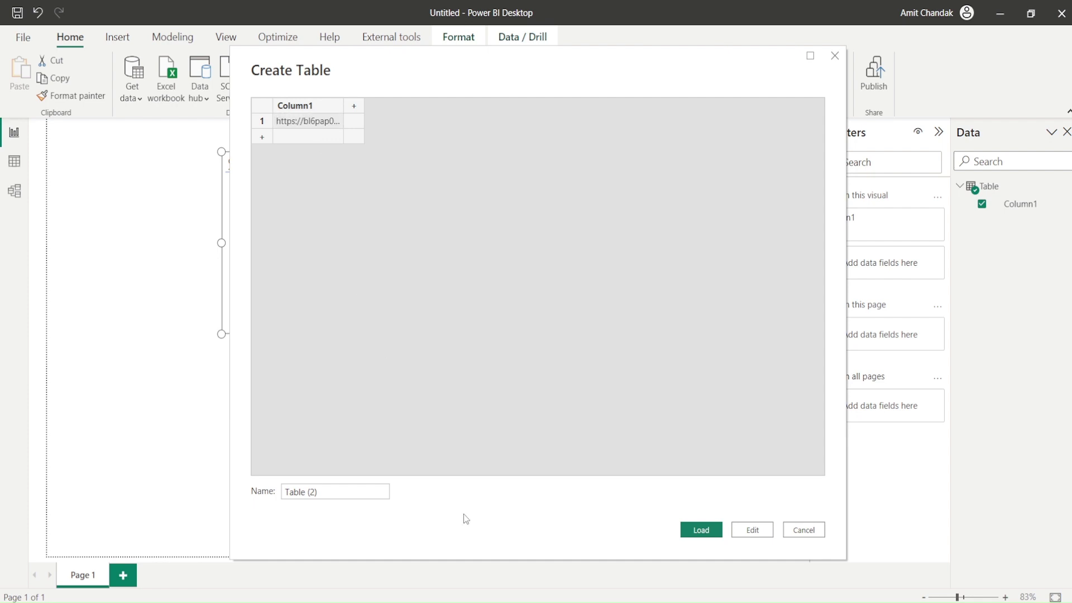
pyautogui.click(689, 535)
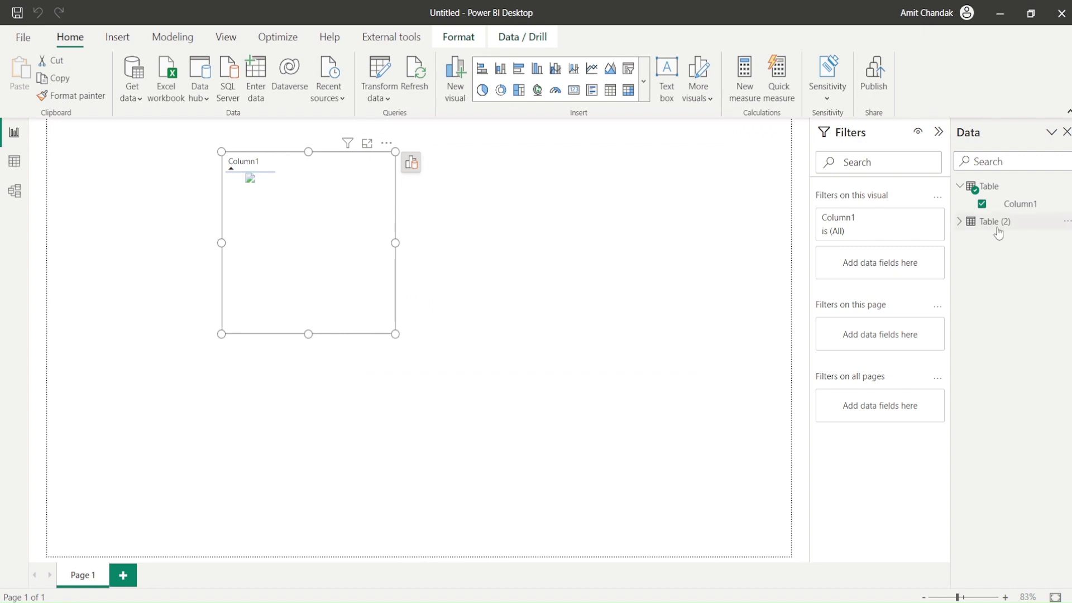
# Set the data category of Column1 in Table (2) to Image URL
pyautogui.click(959, 221)
pyautogui.click(1013, 241)
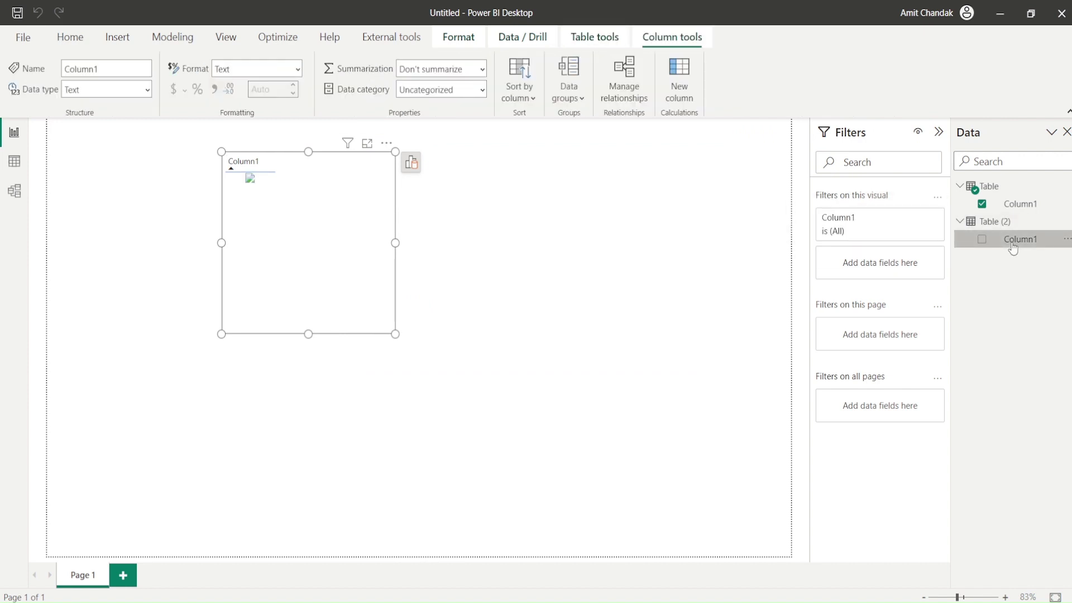
pyautogui.click(484, 91)
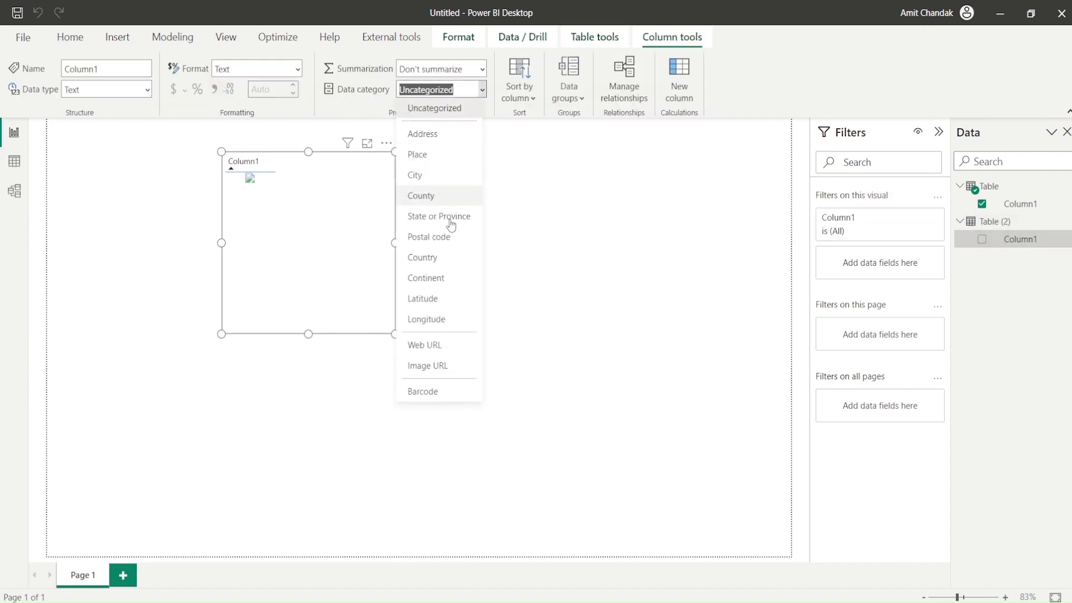
pyautogui.click(437, 360)
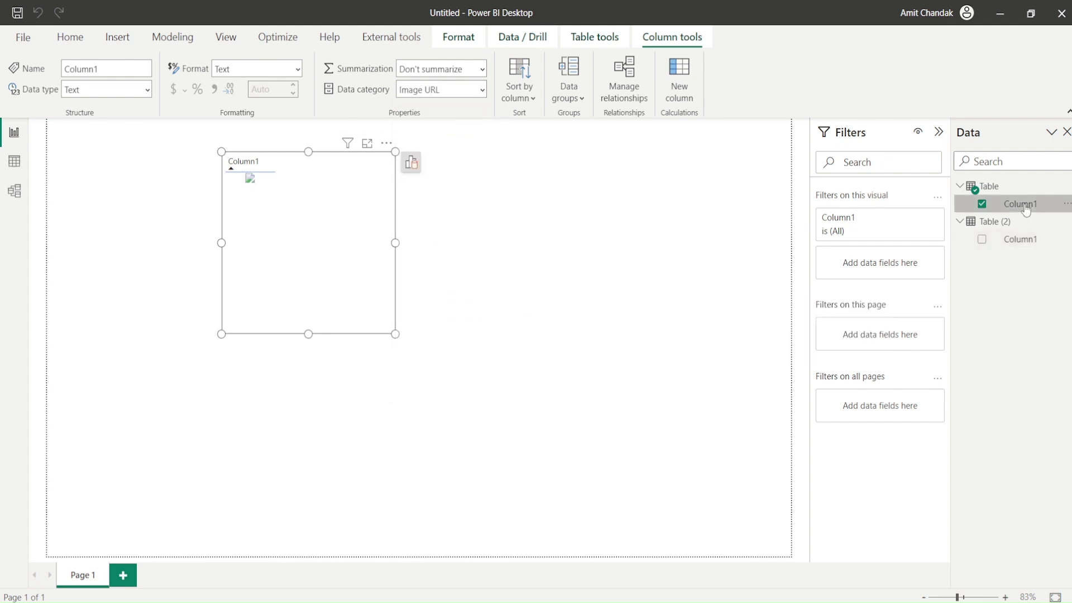
# Add Column1 from Table (2) as a strawberry photo table, move it left and down, and open its options
pyautogui.click(1028, 247)
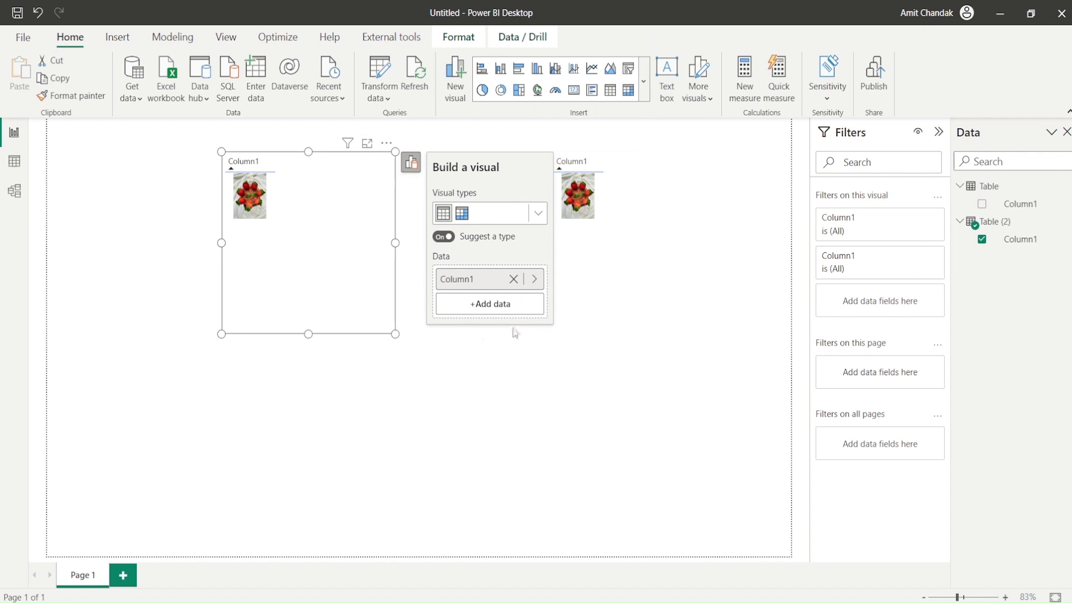
pyautogui.click(602, 323)
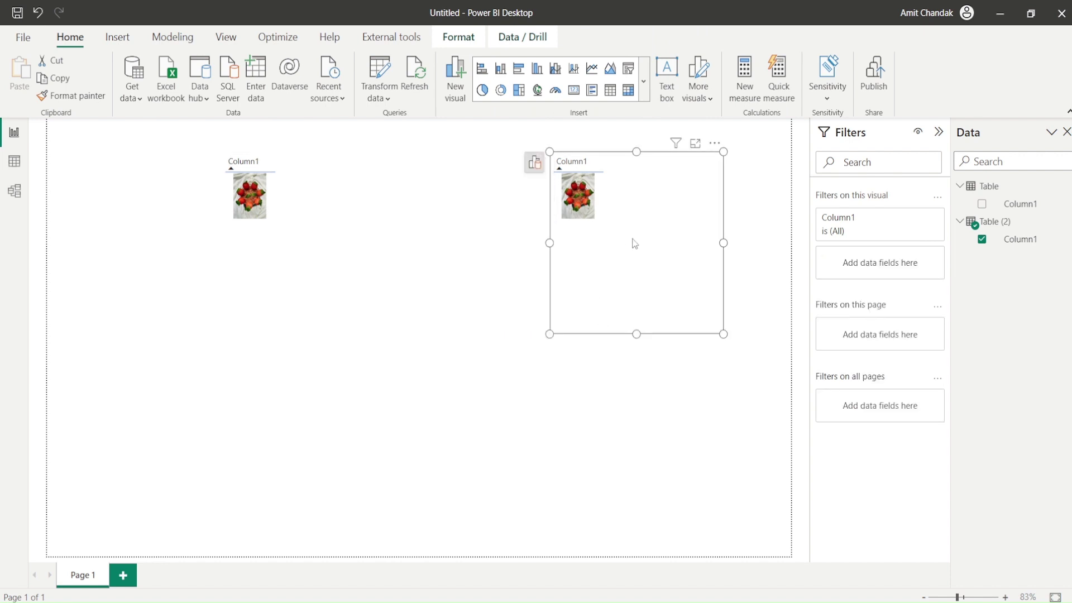
pyautogui.click(715, 144)
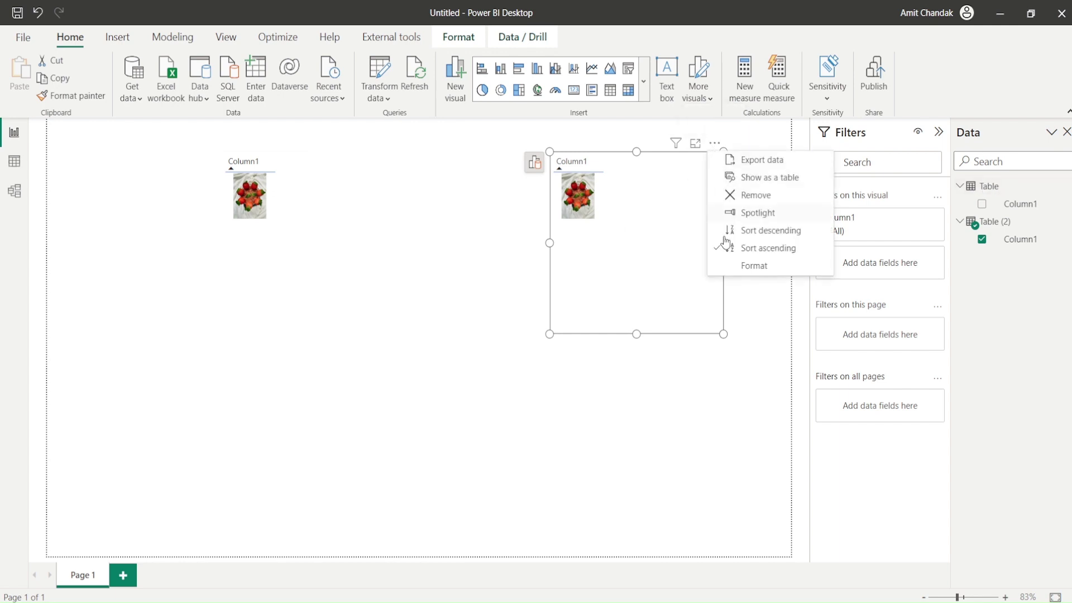
pyautogui.click(713, 144)
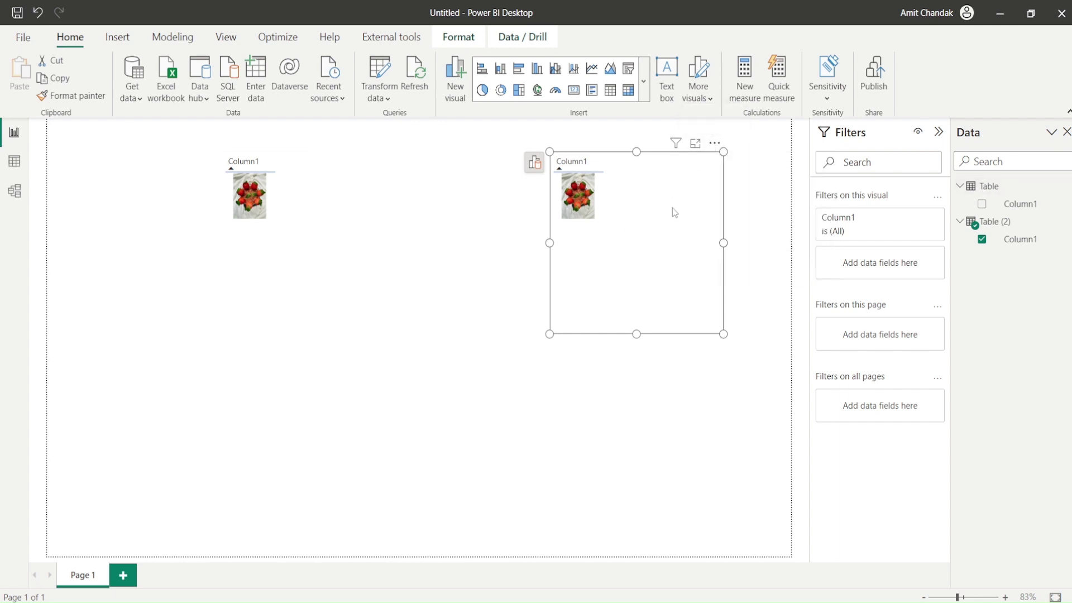
pyautogui.moveTo(672, 210); pyautogui.dragTo(569, 239)
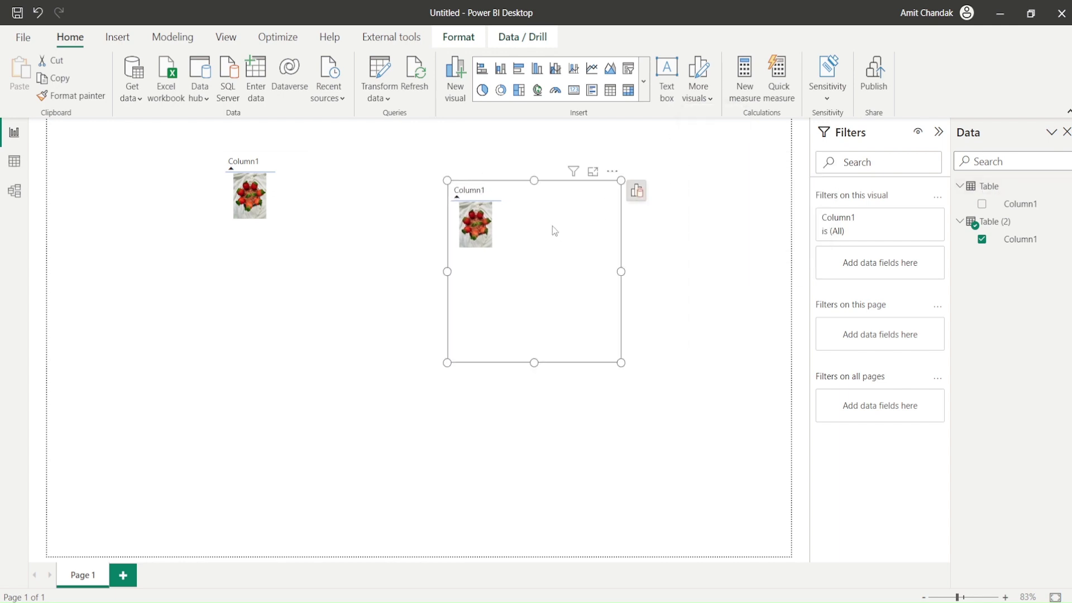
pyautogui.click(639, 194)
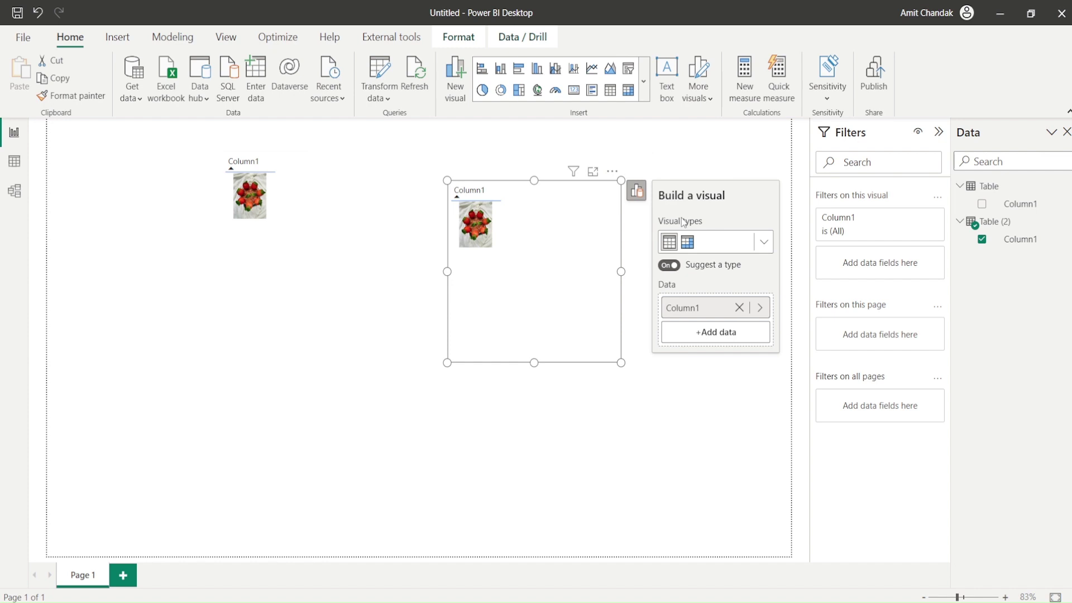
pyautogui.click(612, 171)
# Set the photo visual's image size to 150 px height and width, then switch to Excel
pyautogui.click(641, 294)
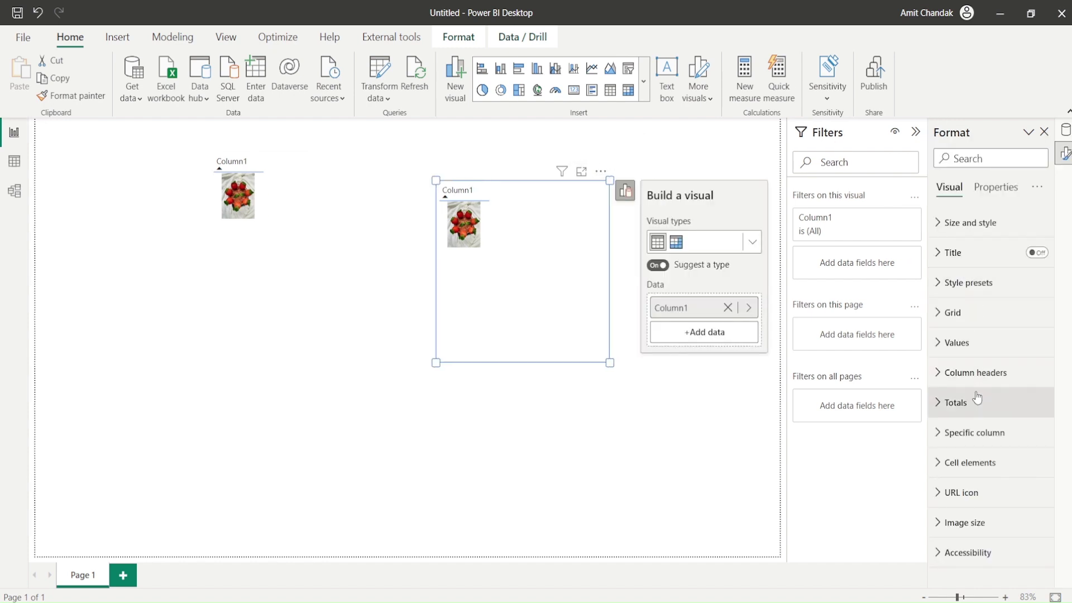
pyautogui.click(961, 521)
pyautogui.scroll(-3, 985, 407)
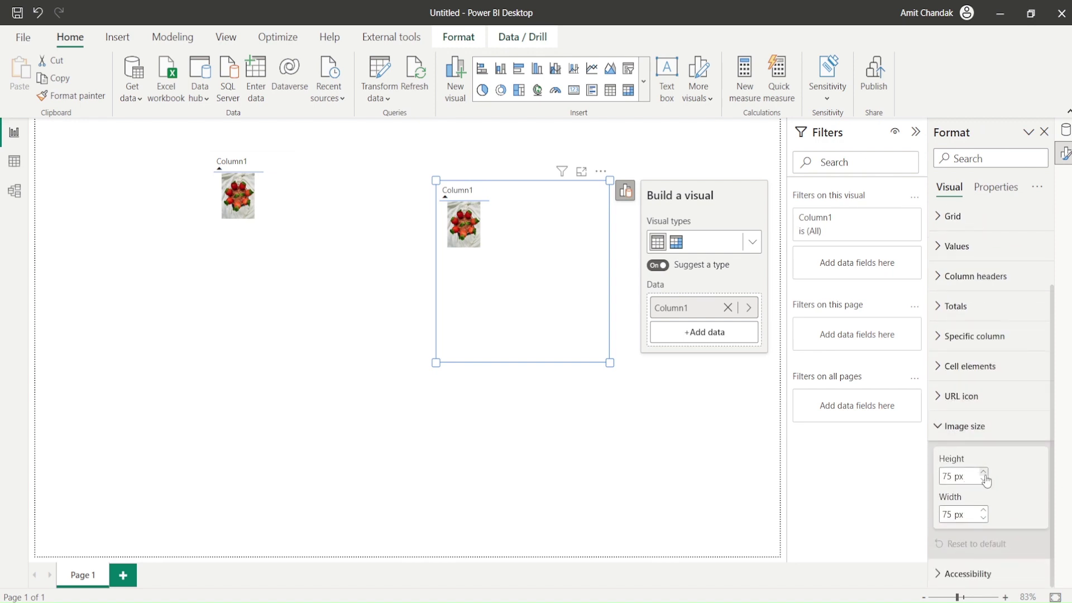
pyautogui.click(984, 472)
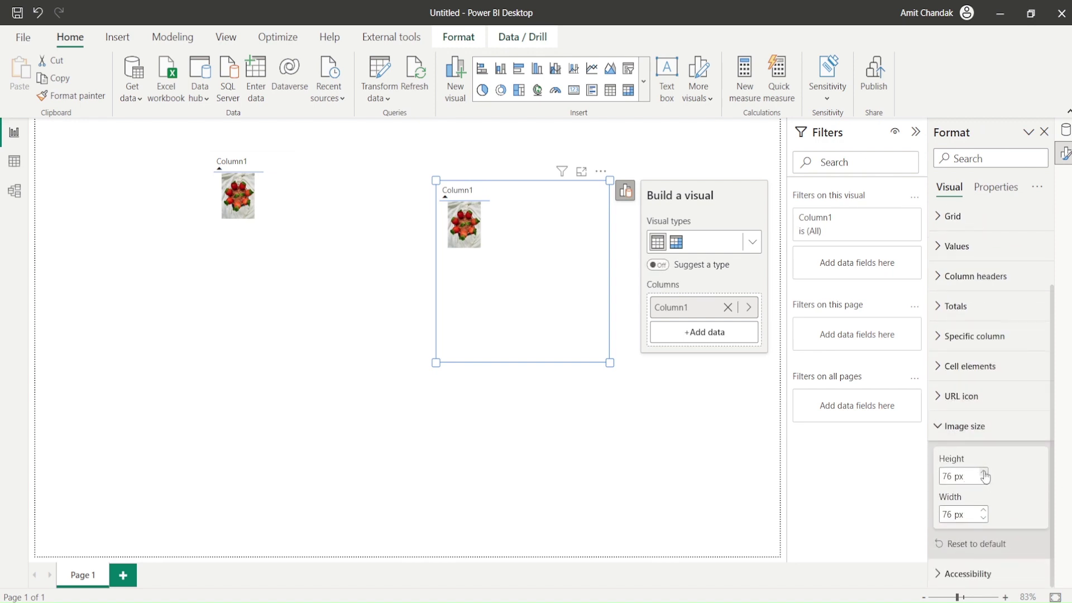
pyautogui.click(984, 473)
pyautogui.doubleClick(961, 476)
pyautogui.write('24')
pyautogui.press('BackSpace')
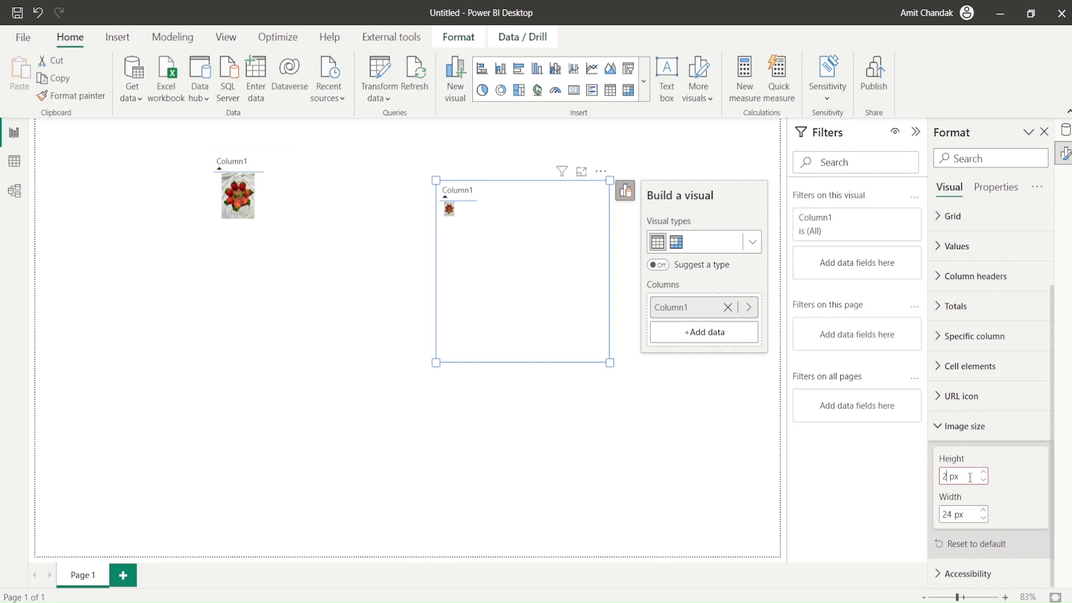
pyautogui.write('50')
pyautogui.press('BackSpace')
pyautogui.press('BackSpace')
pyautogui.press('BackSpace')
pyautogui.write('150')
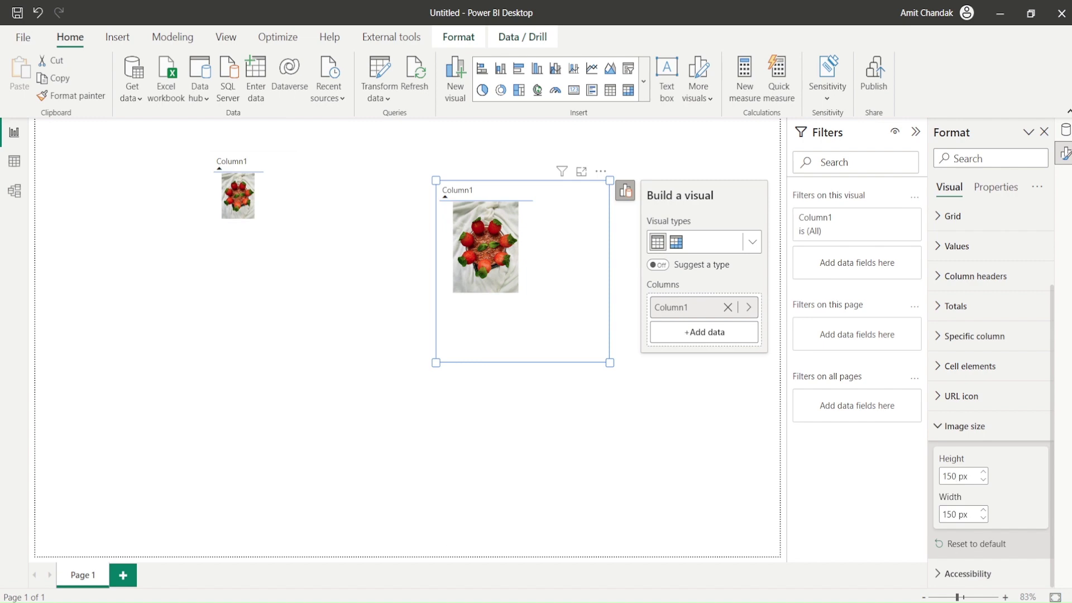
pyautogui.hotkey('alt', 'Tab')
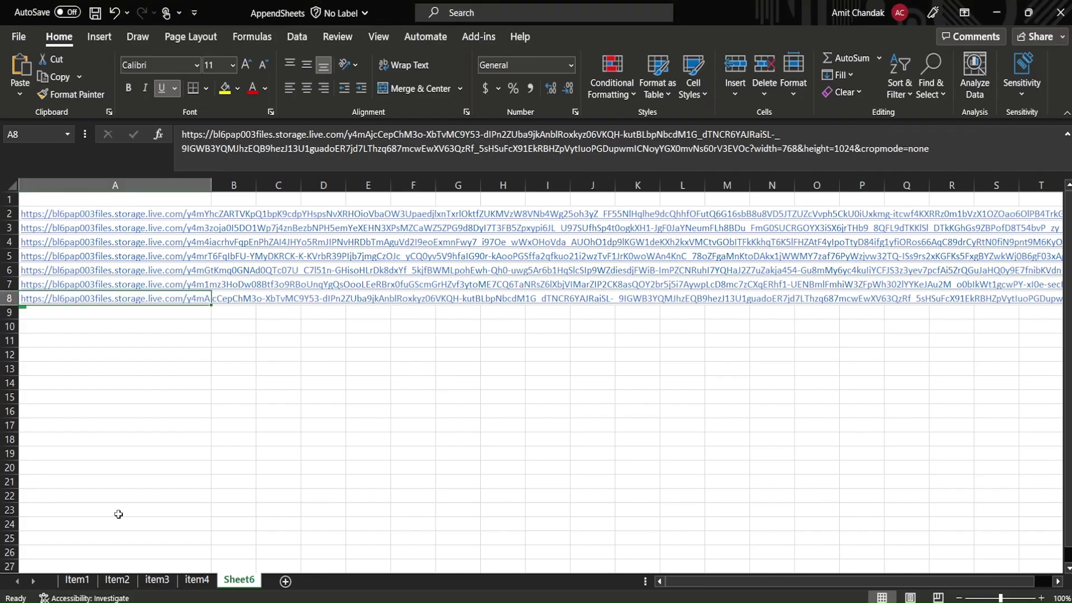
# Add a 'URL' header in A1 above the image links, copy A1:A8, and return to Power BI
pyautogui.click(62, 201)
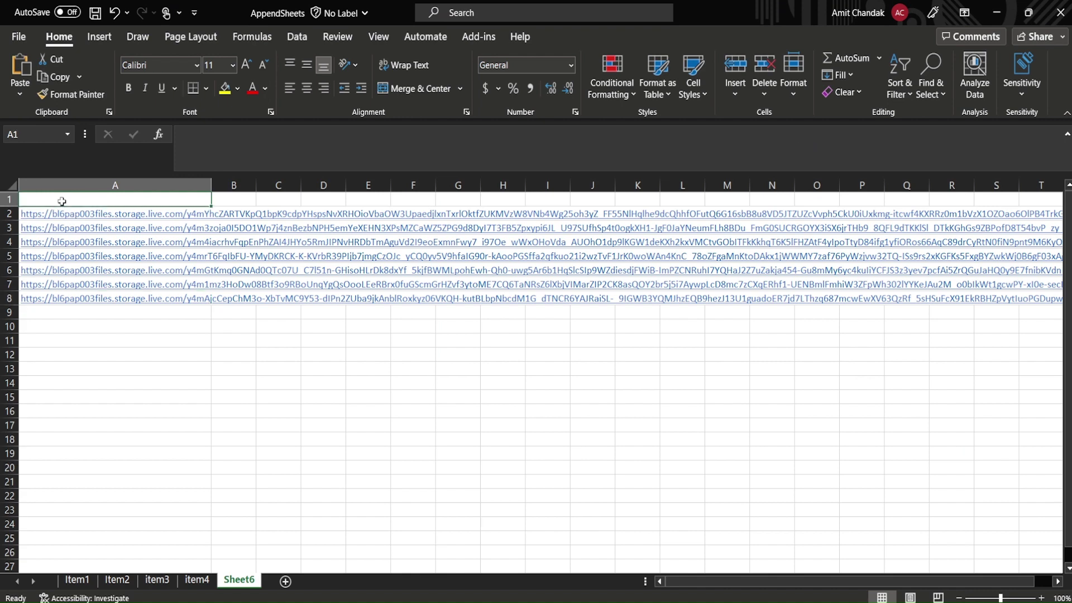
pyautogui.write('URL')
pyautogui.press('Return')
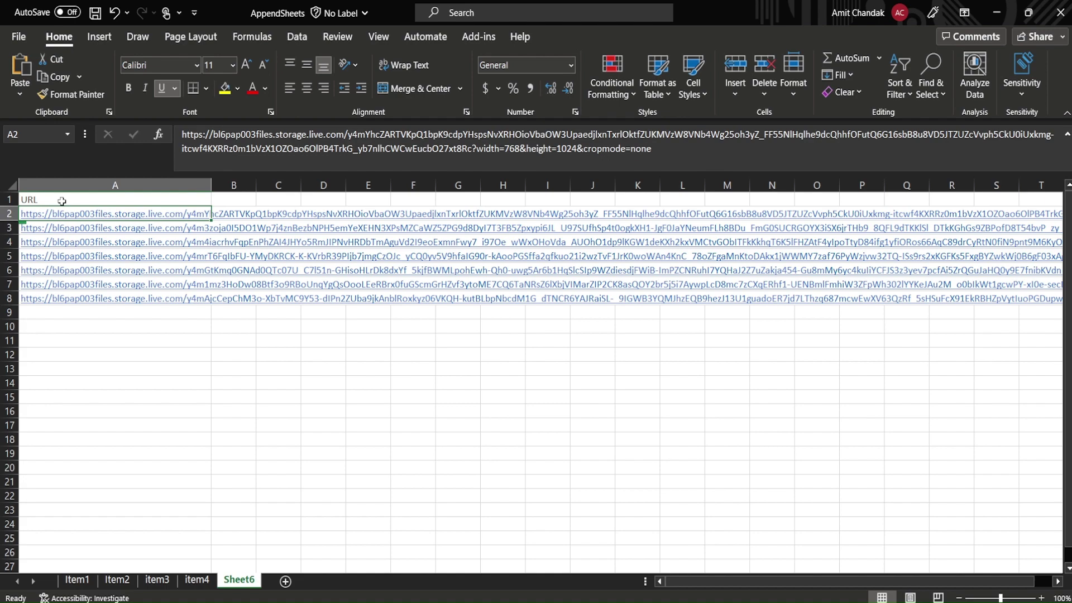
pyautogui.press('Up')
pyautogui.hotkey('shift', 'Down')
pyautogui.hotkey('shift', 'Down')
pyautogui.hotkey('shift', 'Down')
pyautogui.hotkey('shift', 'Down')
pyautogui.hotkey('shift', 'Down')
pyautogui.hotkey('shift', 'Down')
pyautogui.hotkey('shift', 'Down')
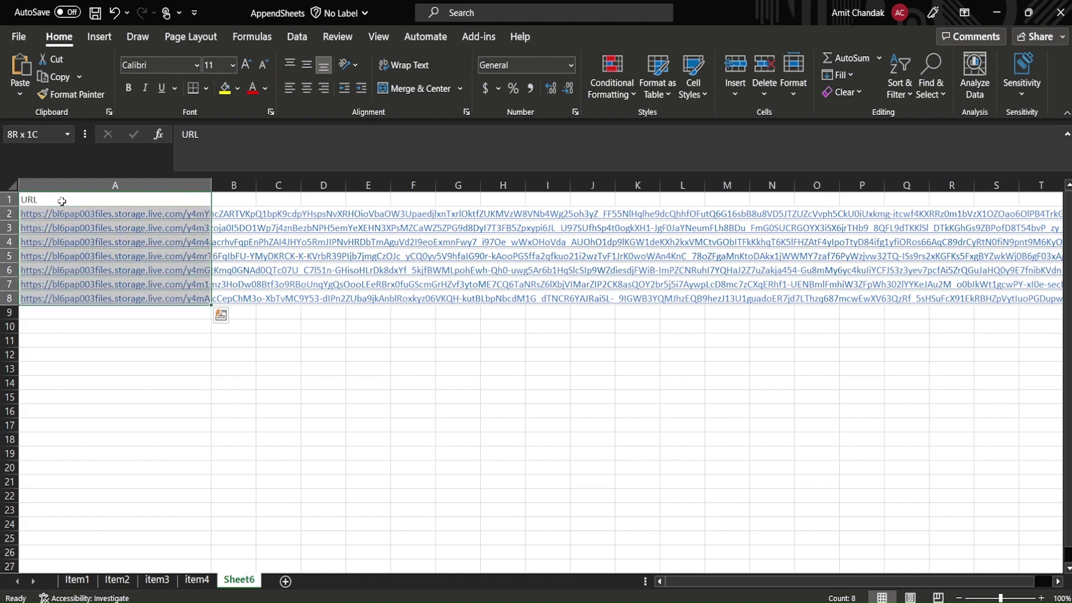
pyautogui.hotkey('ctrl', 'c')
pyautogui.hotkey('alt', 'Tab')
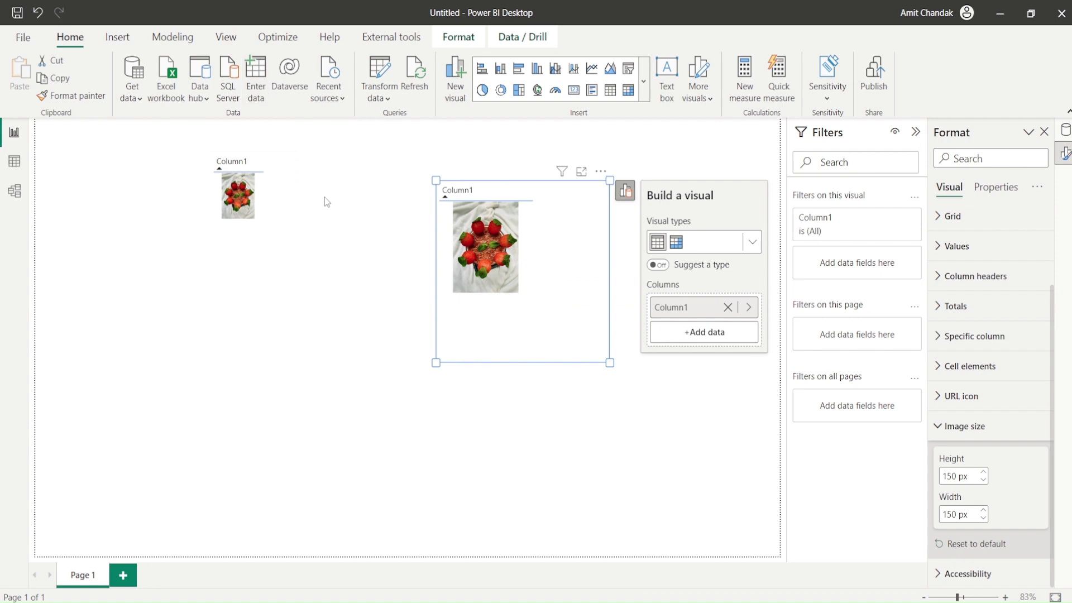
# Paste the copied URL list into a new table named Image and load it
pyautogui.hotkey('alt', 'h')
pyautogui.press('e')
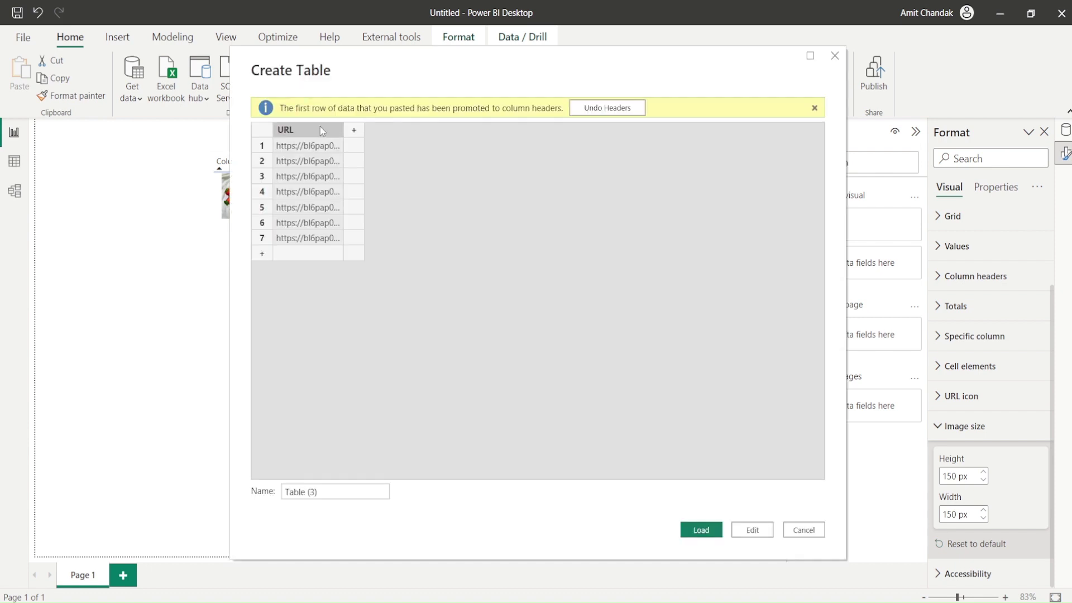
pyautogui.moveTo(334, 491); pyautogui.dragTo(220, 486)
pyautogui.write('I')
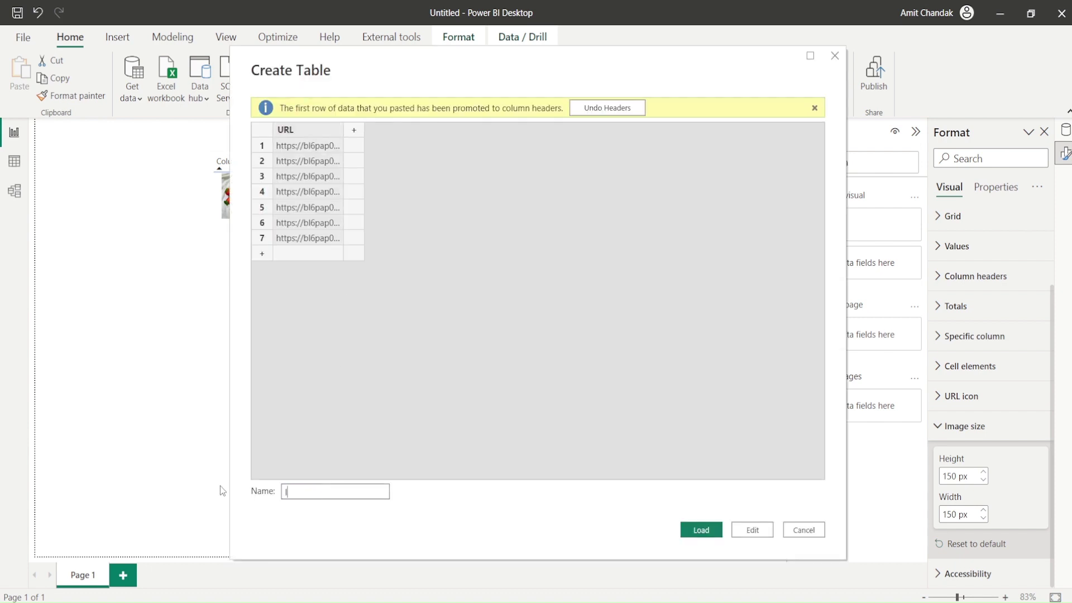
pyautogui.write('mage')
pyautogui.click(715, 535)
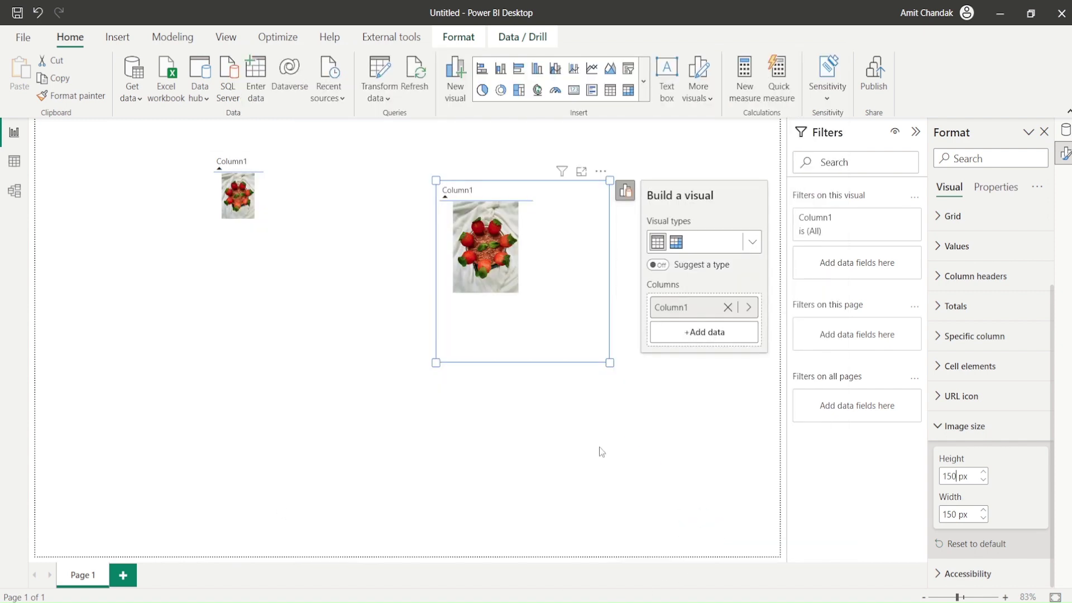
# On a new page, categorise the URL field as Image URL and add it as an enlarged table
pyautogui.click(136, 579)
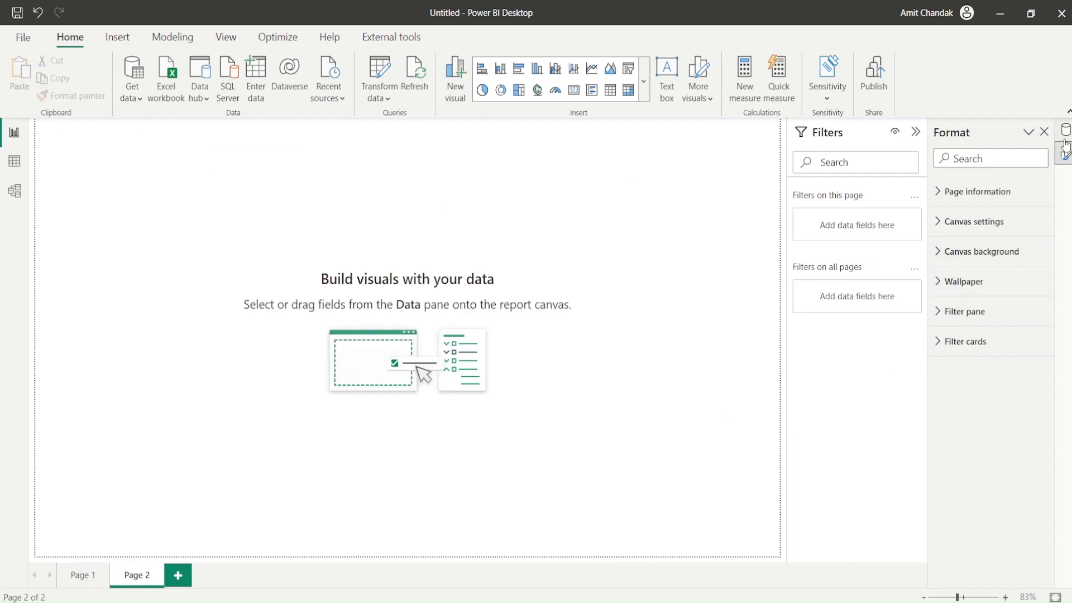
pyautogui.click(1065, 139)
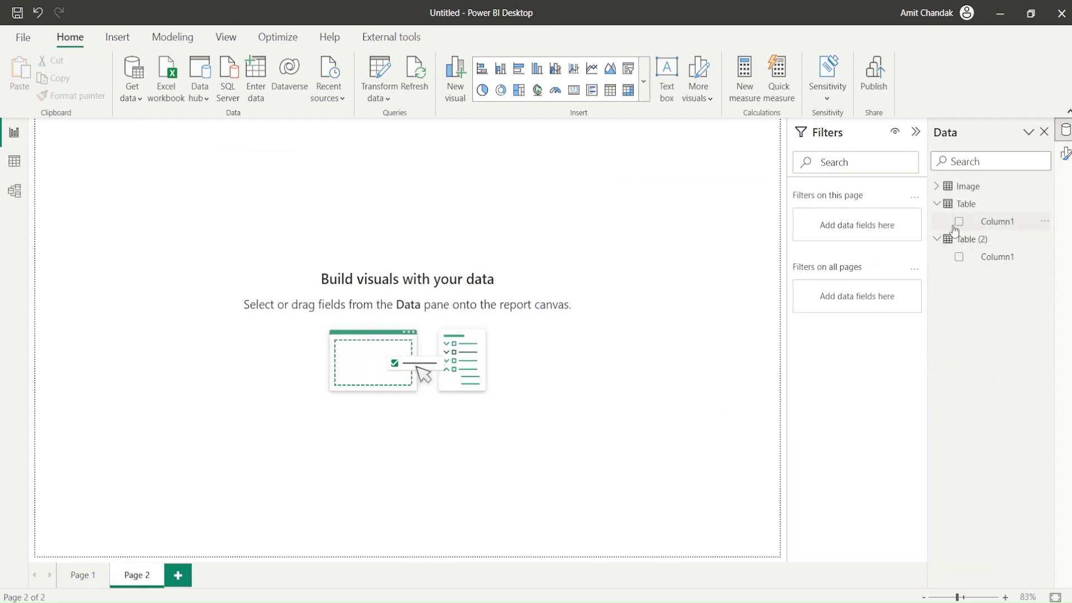
pyautogui.click(937, 186)
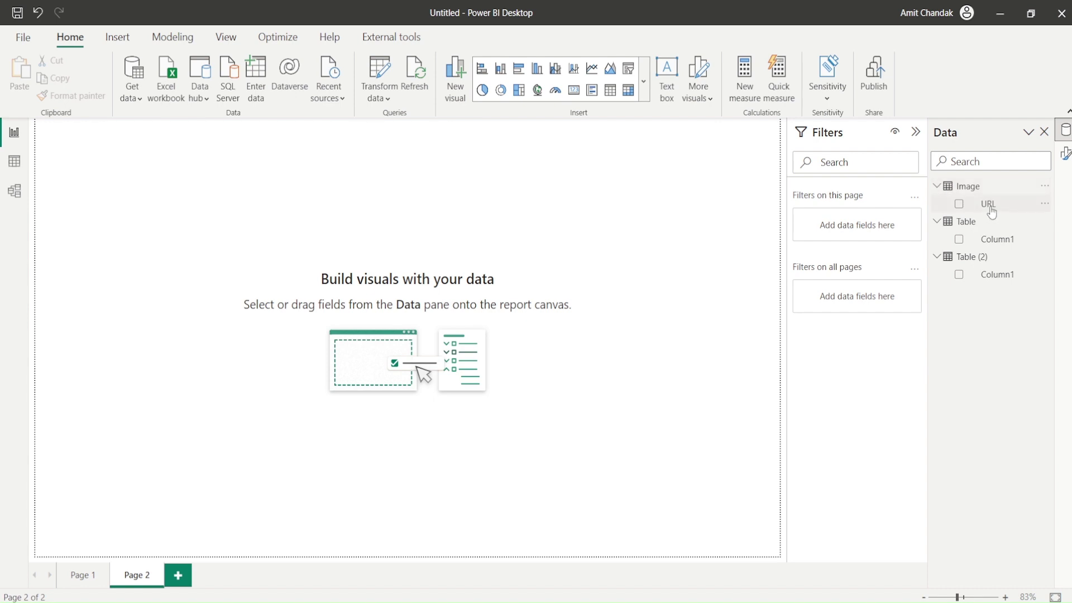
pyautogui.click(989, 207)
pyautogui.click(483, 92)
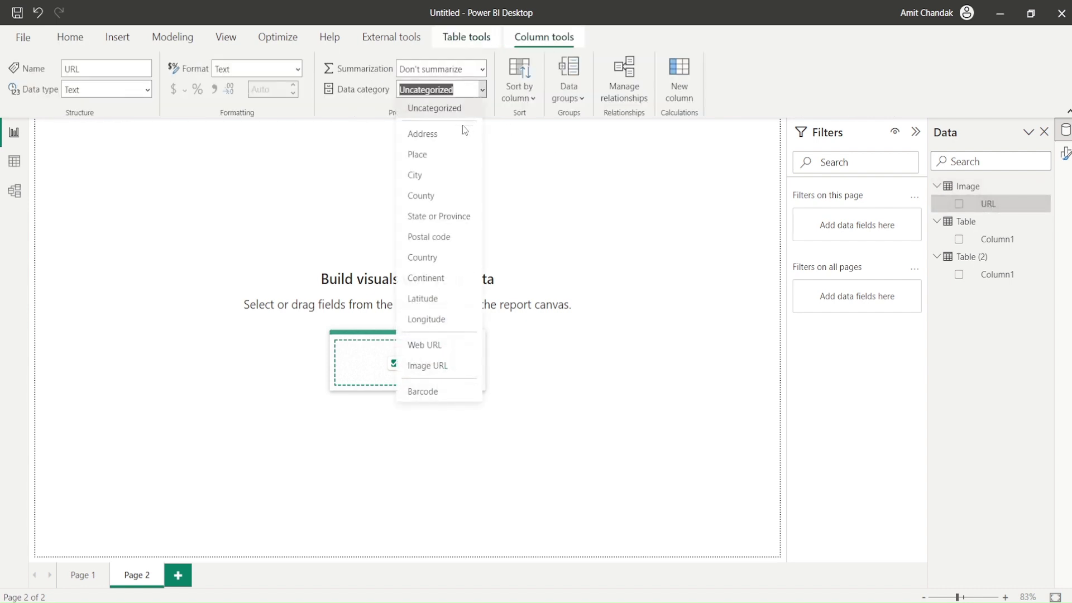
pyautogui.click(427, 363)
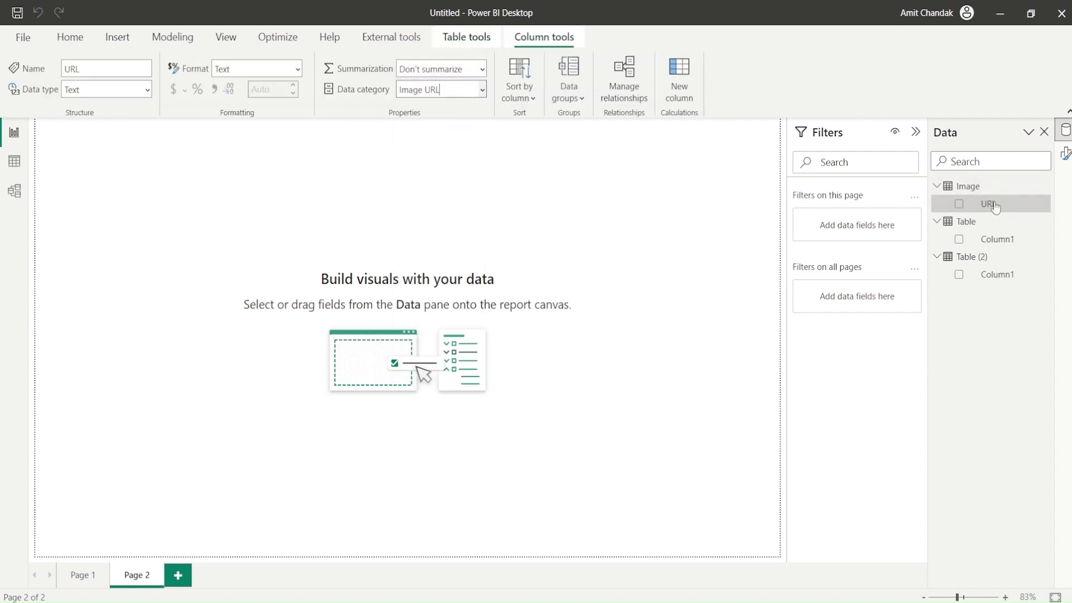
pyautogui.moveTo(990, 205); pyautogui.dragTo(306, 232)
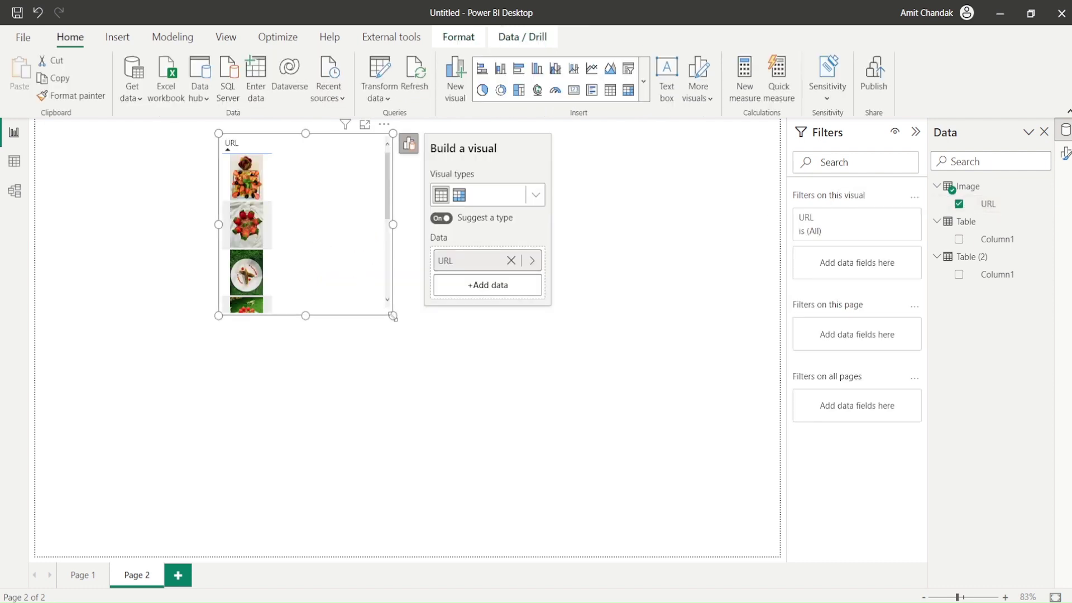
pyautogui.moveTo(393, 317); pyautogui.dragTo(452, 422)
# Set the table's image size to 150 px and enlarge the table to fit the photos
pyautogui.click(441, 124)
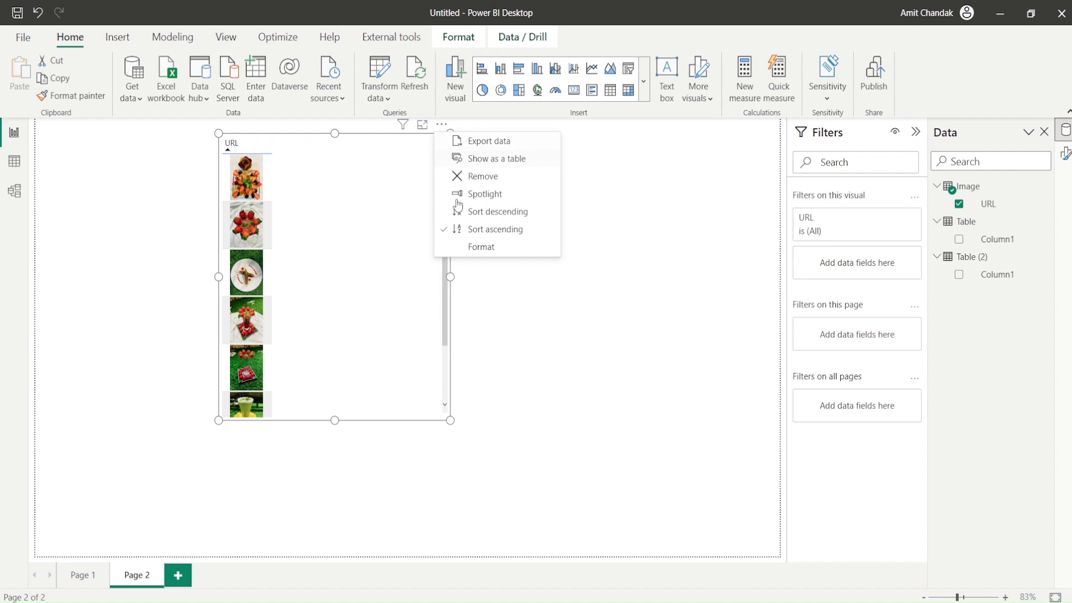
pyautogui.click(831, 370)
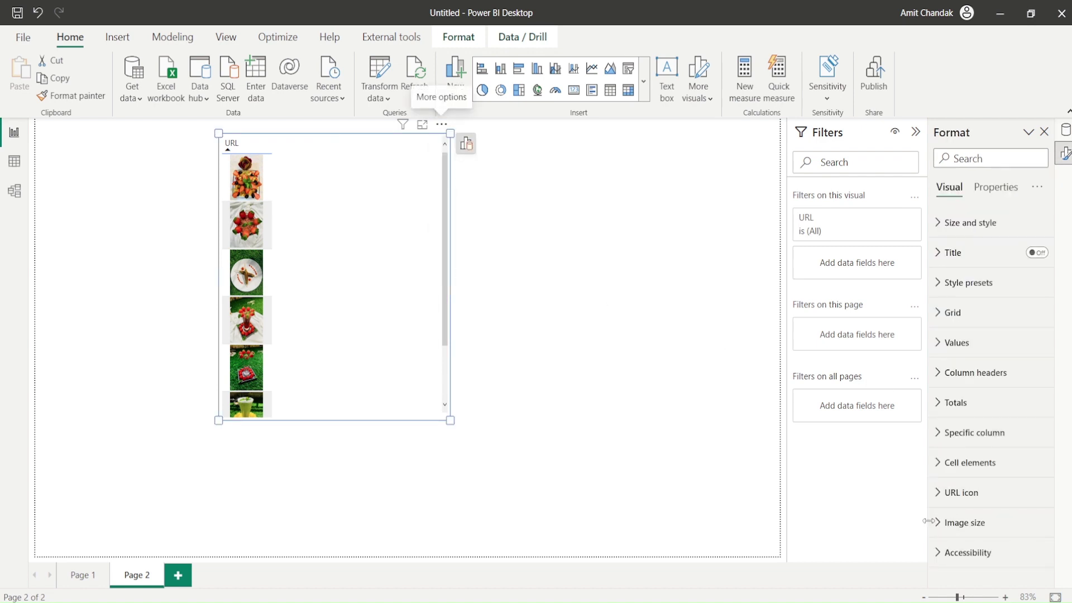
pyautogui.click(999, 522)
pyautogui.scroll(-2, 972, 548)
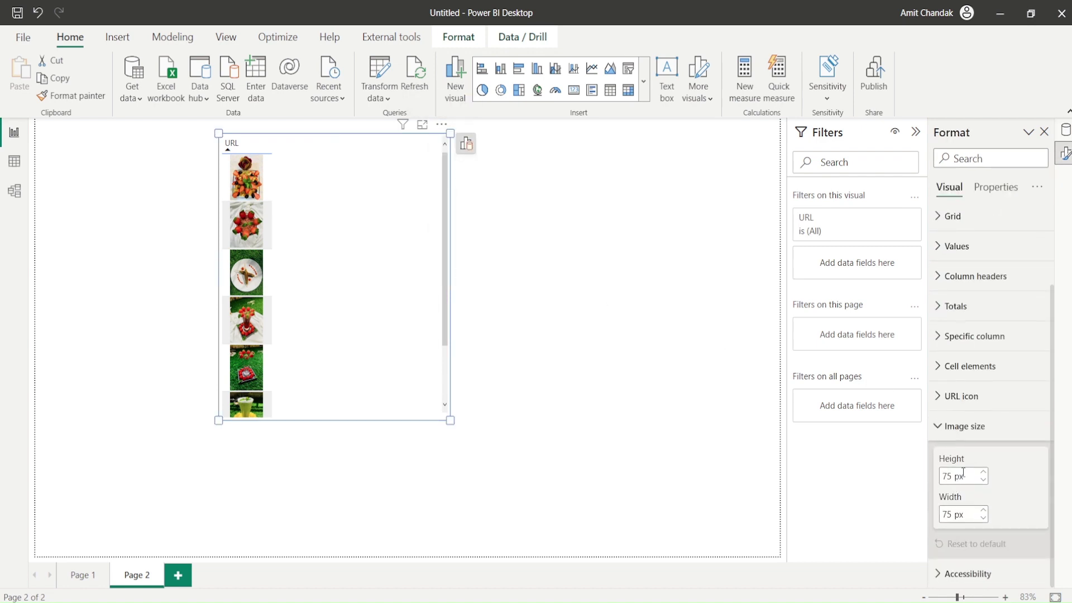
pyautogui.write('1')
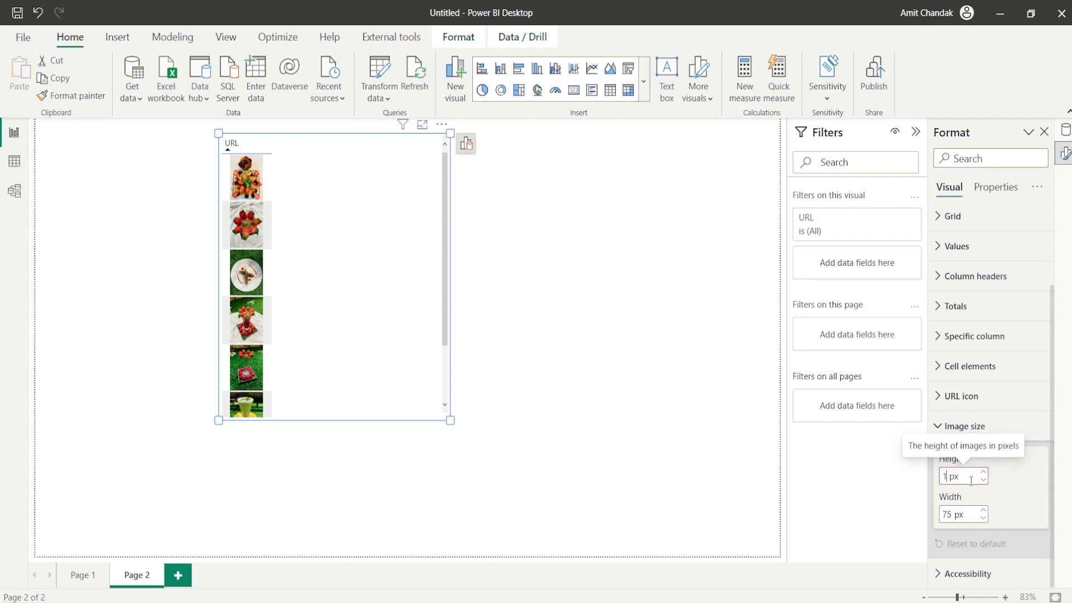
pyautogui.write('50')
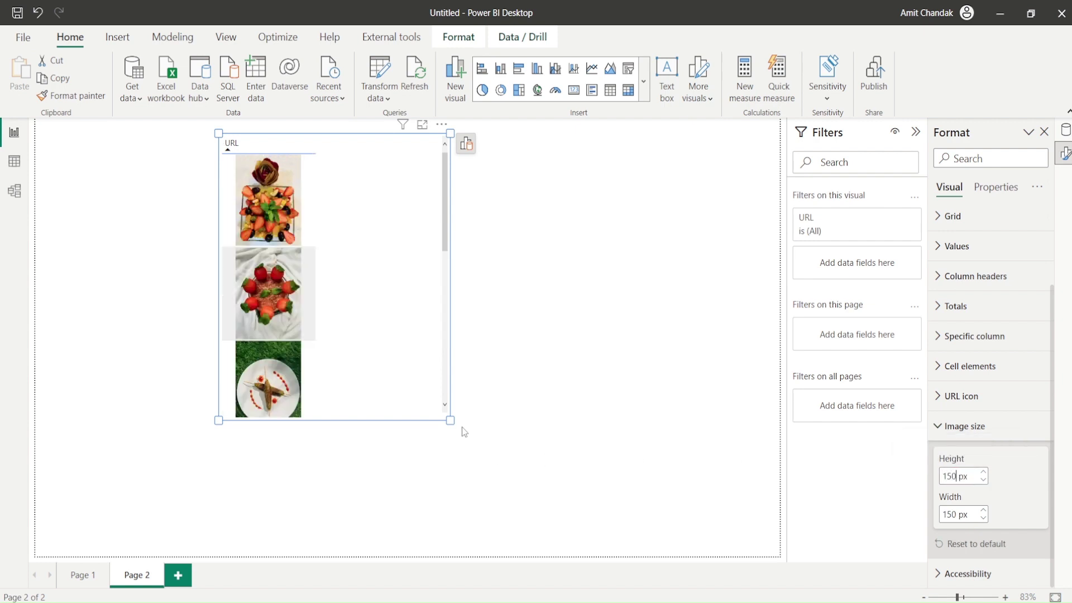
pyautogui.moveTo(450, 419); pyautogui.dragTo(533, 536)
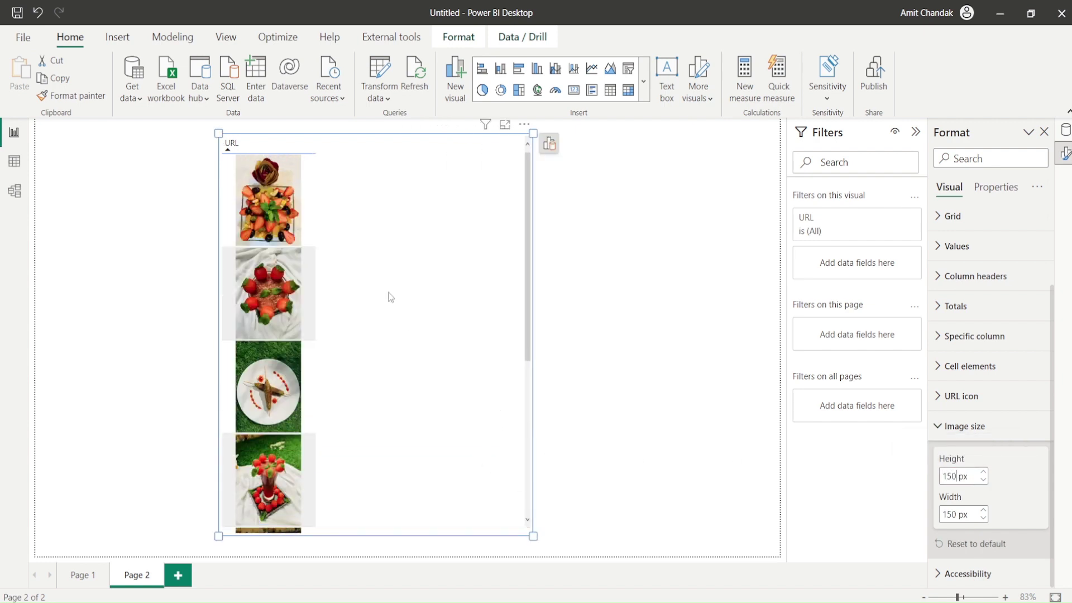
pyautogui.scroll(-5, 391, 297)
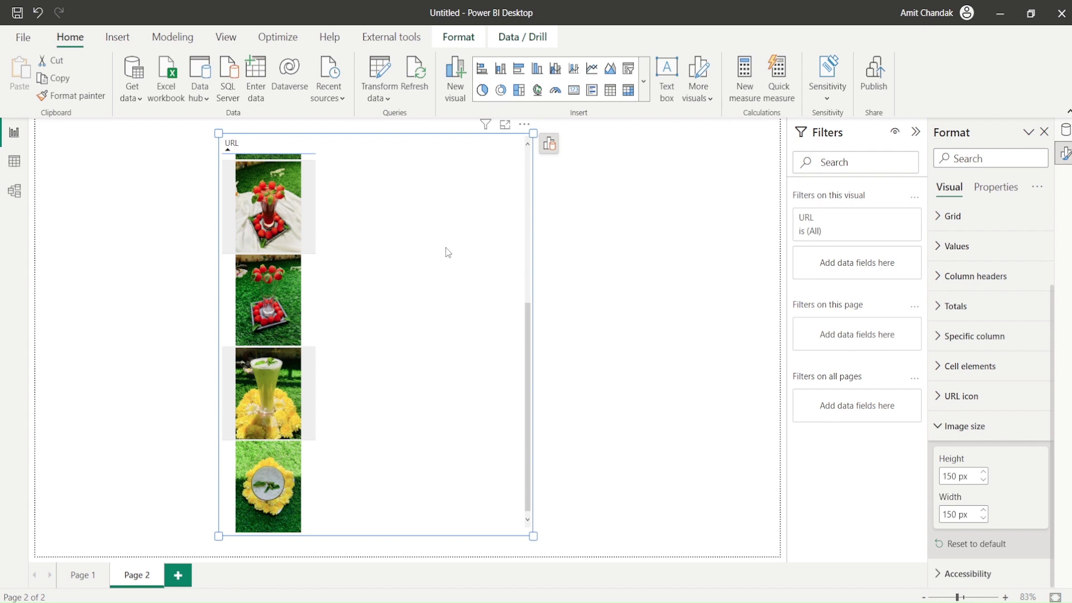
# Search the more-visuals store for 'image' and add the Image Grid visual
pyautogui.click(643, 82)
pyautogui.scroll(-4, 568, 374)
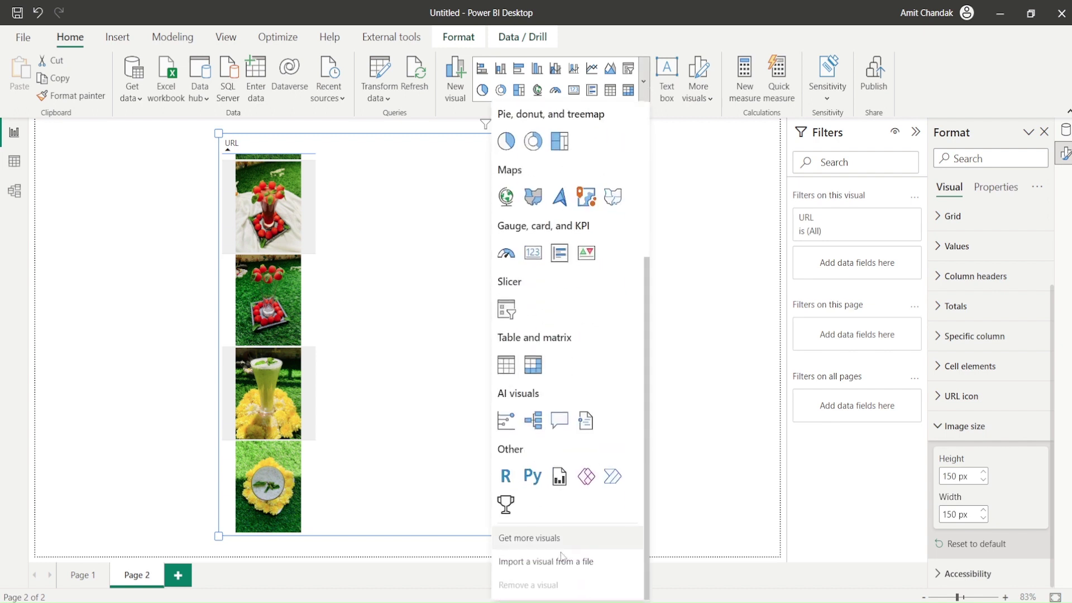
pyautogui.click(438, 360)
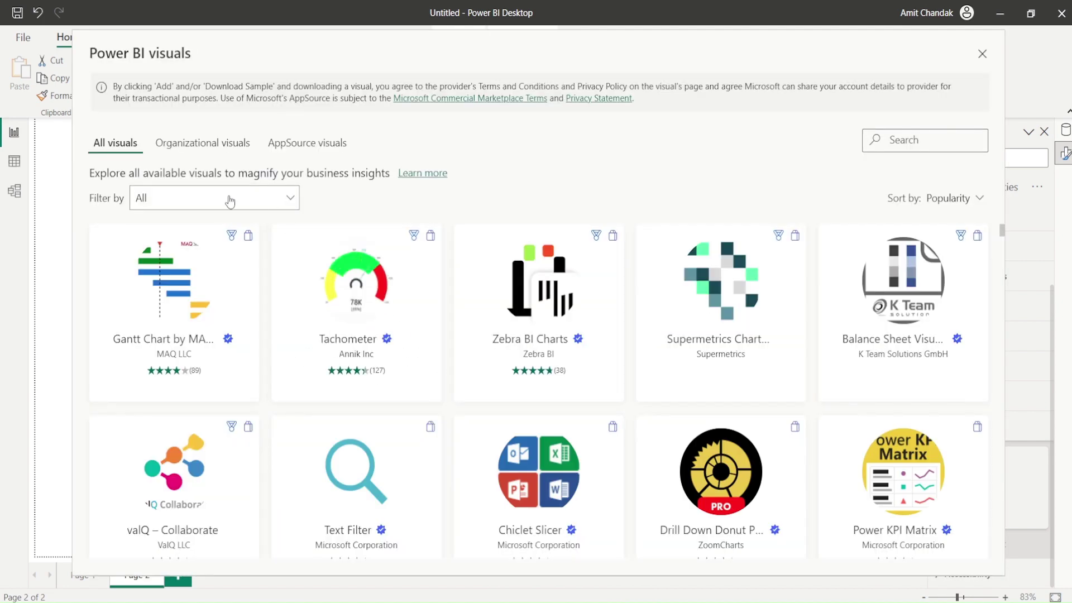
pyautogui.click(929, 140)
pyautogui.write('image')
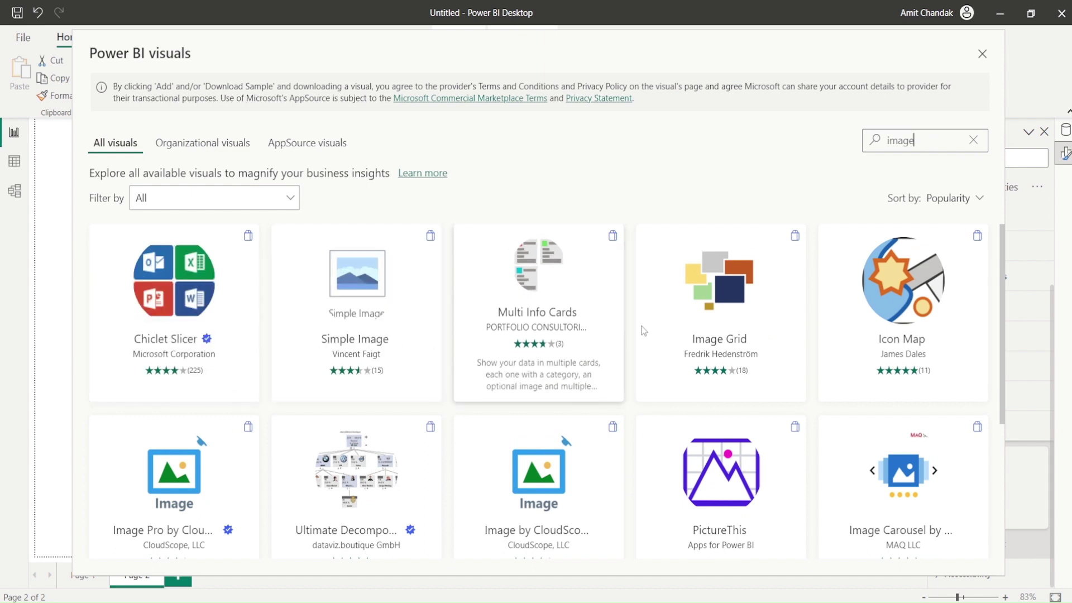
pyautogui.scroll(-4, 720, 326)
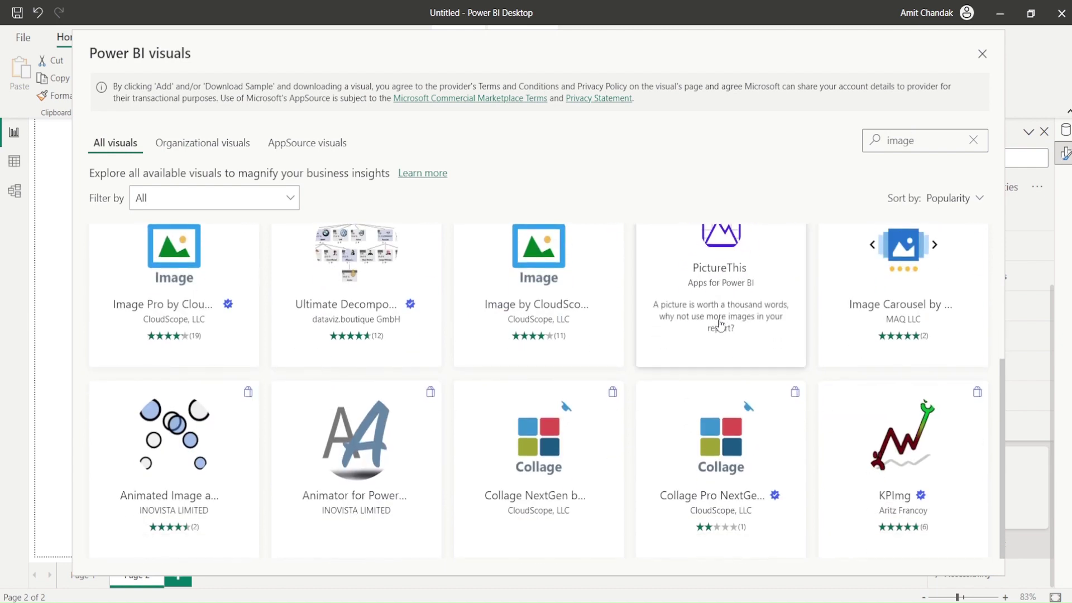
pyautogui.scroll(4, 726, 330)
pyautogui.scroll(2, 729, 333)
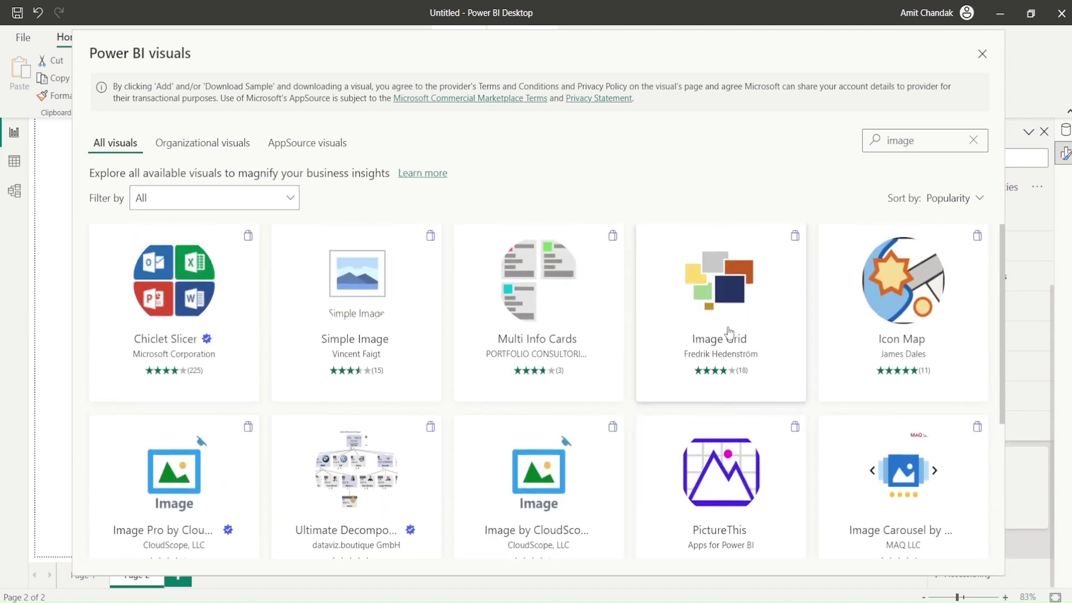
pyautogui.scroll(-1, 729, 332)
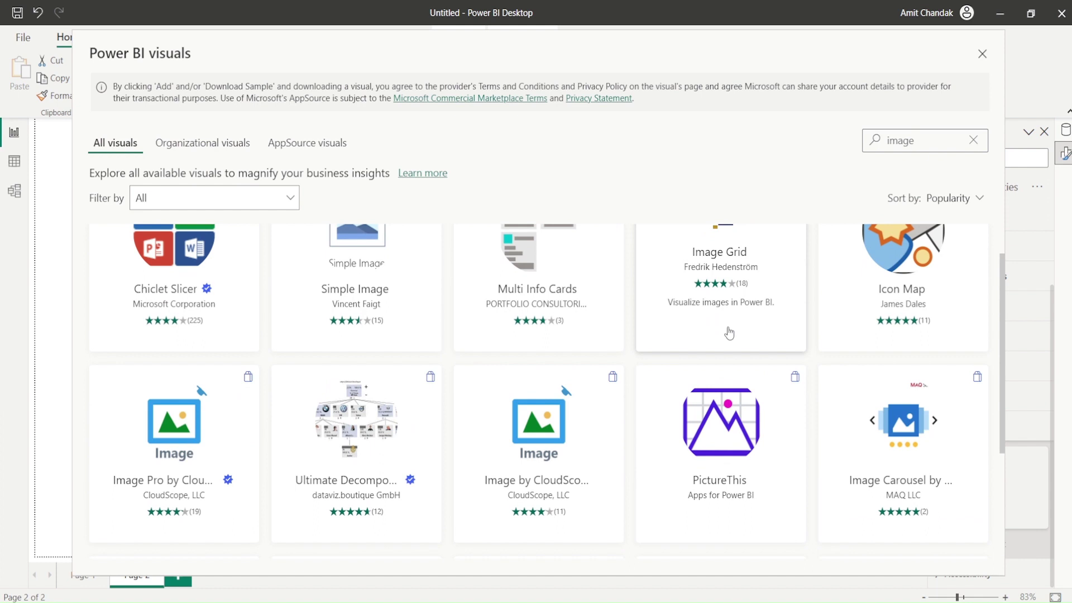
pyautogui.scroll(1, 676, 329)
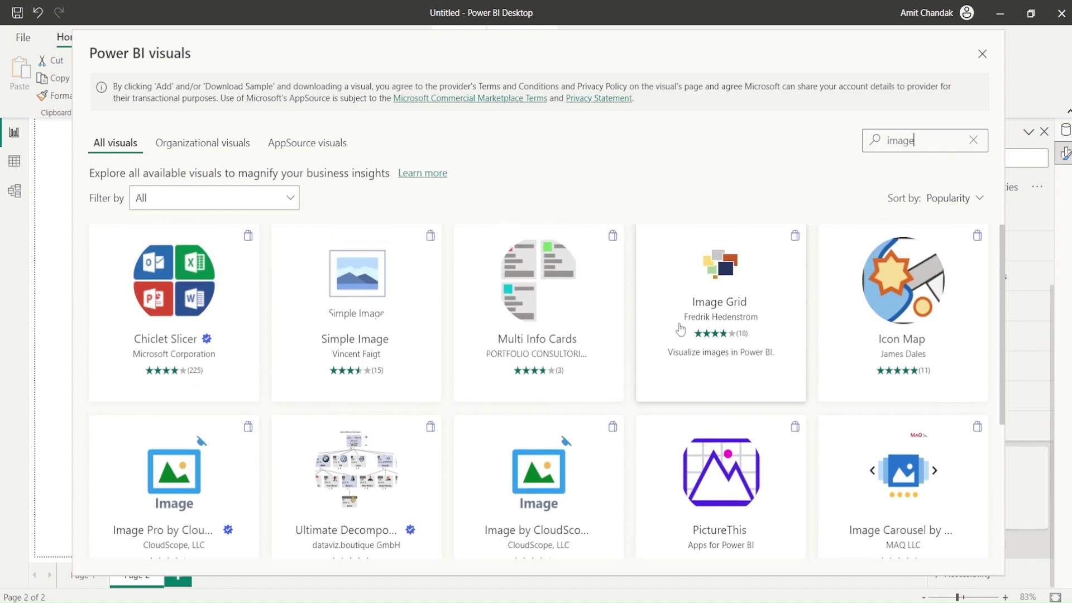
pyautogui.click(732, 302)
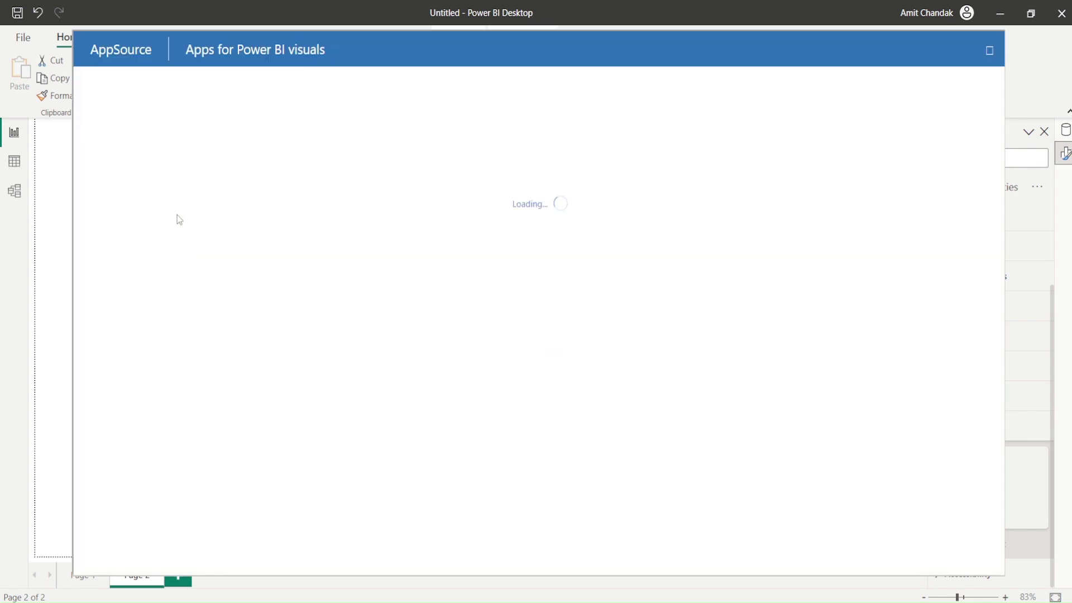
pyautogui.click(158, 268)
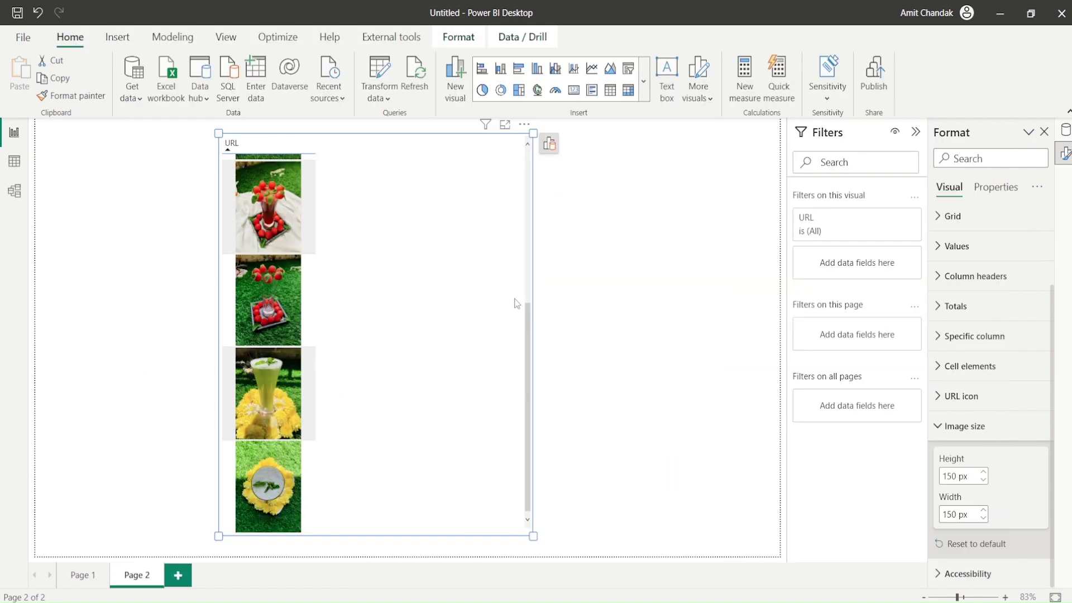
# Move the URL table left, switch it to the Image Grid visual, and stretch it wider and taller
pyautogui.click(667, 328)
pyautogui.moveTo(377, 275); pyautogui.dragTo(265, 283)
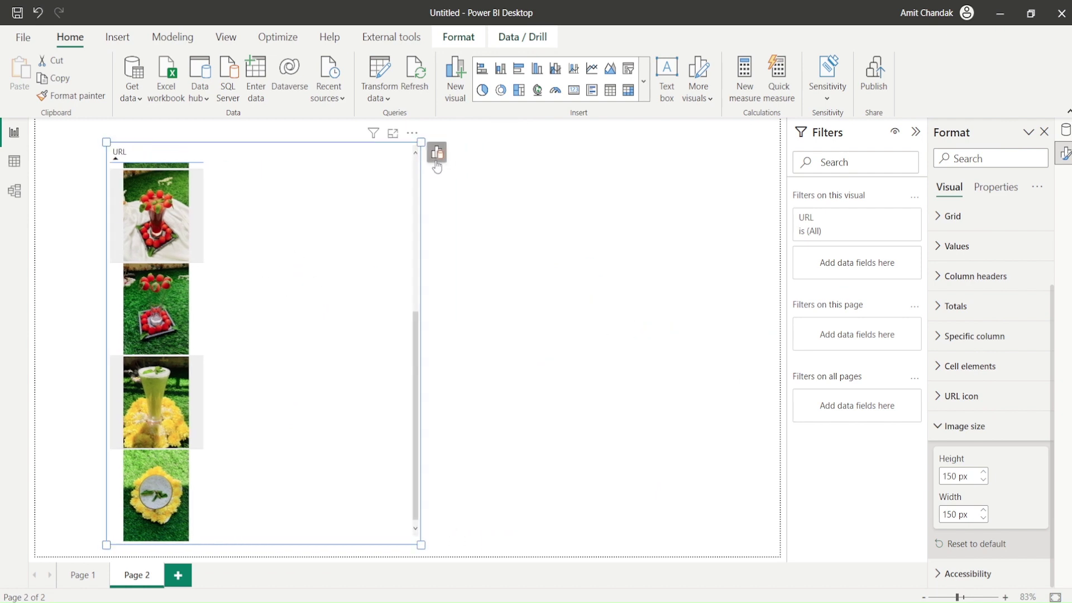
pyautogui.click(438, 155)
pyautogui.click(564, 203)
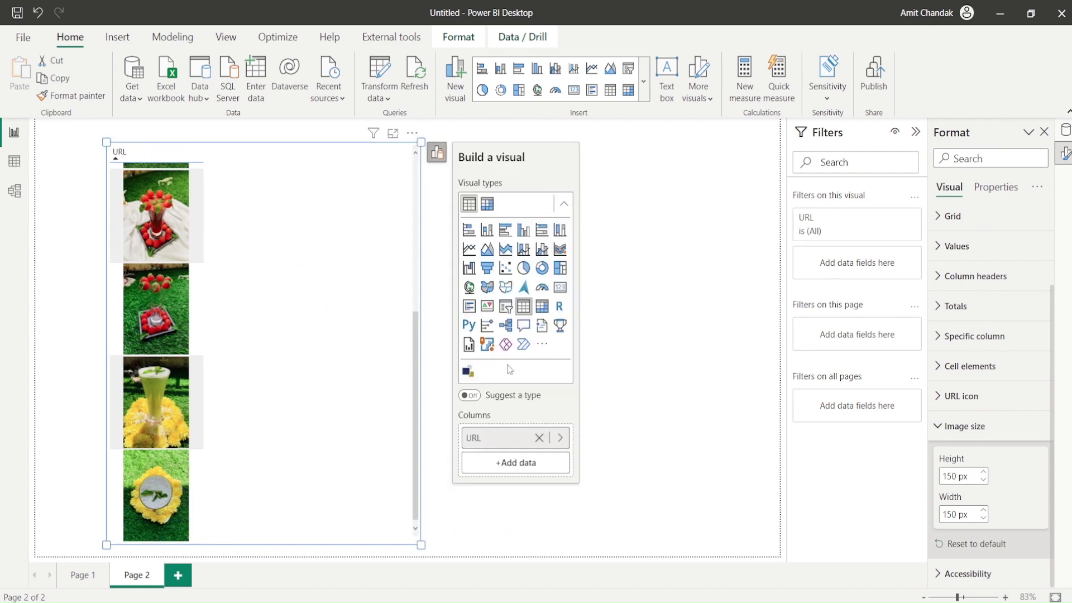
pyautogui.click(467, 372)
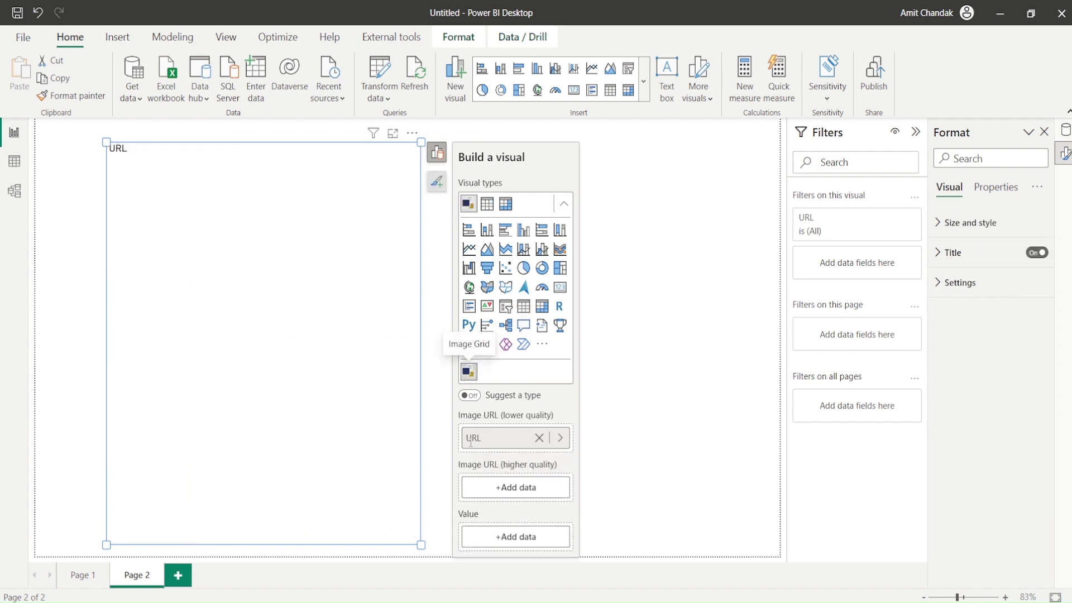
pyautogui.moveTo(423, 542); pyautogui.dragTo(740, 552)
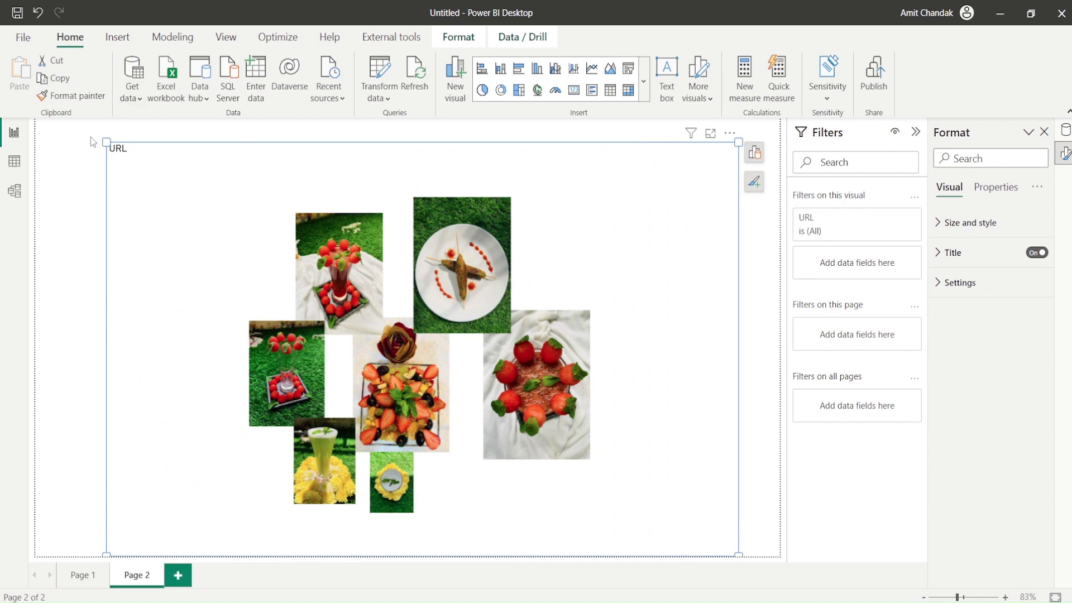
pyautogui.moveTo(106, 142); pyautogui.dragTo(42, 119)
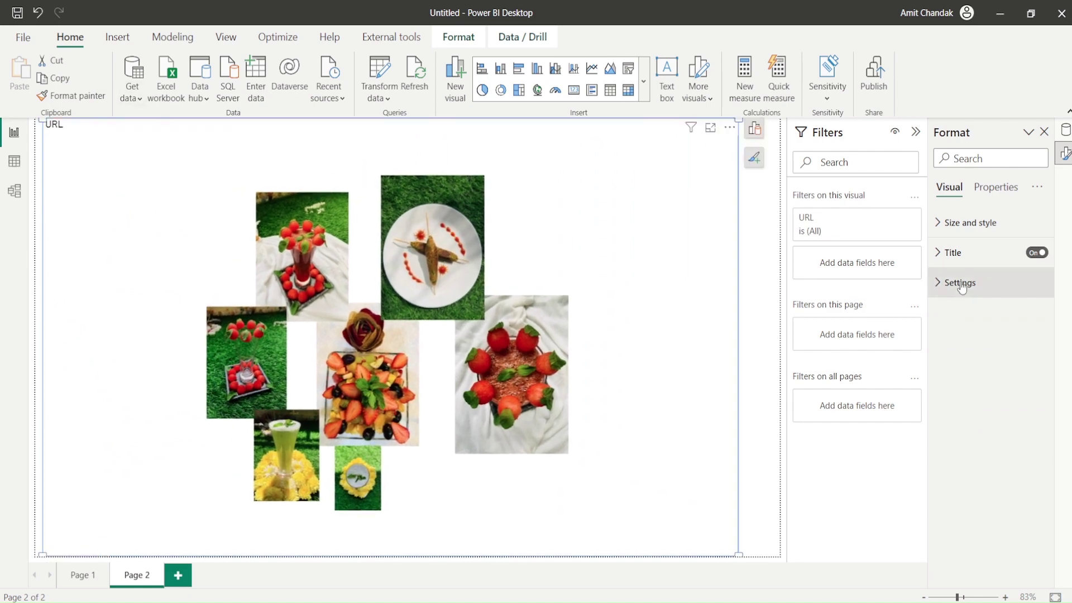
# In the Image Grid settings, change Render type to Weighted circles, then to Grid
pyautogui.click(944, 222)
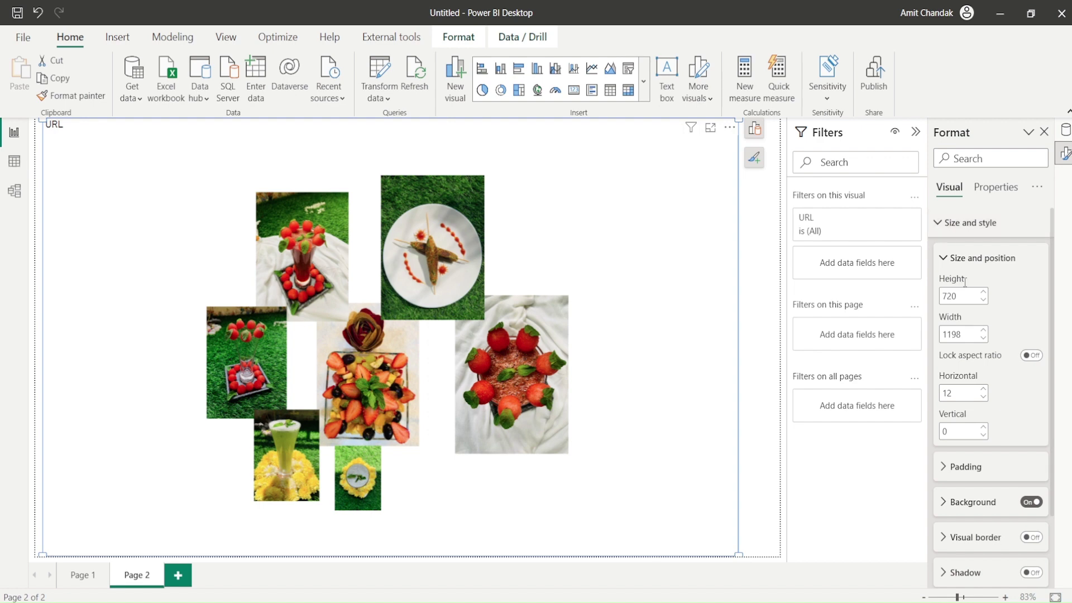
pyautogui.scroll(-3, 962, 313)
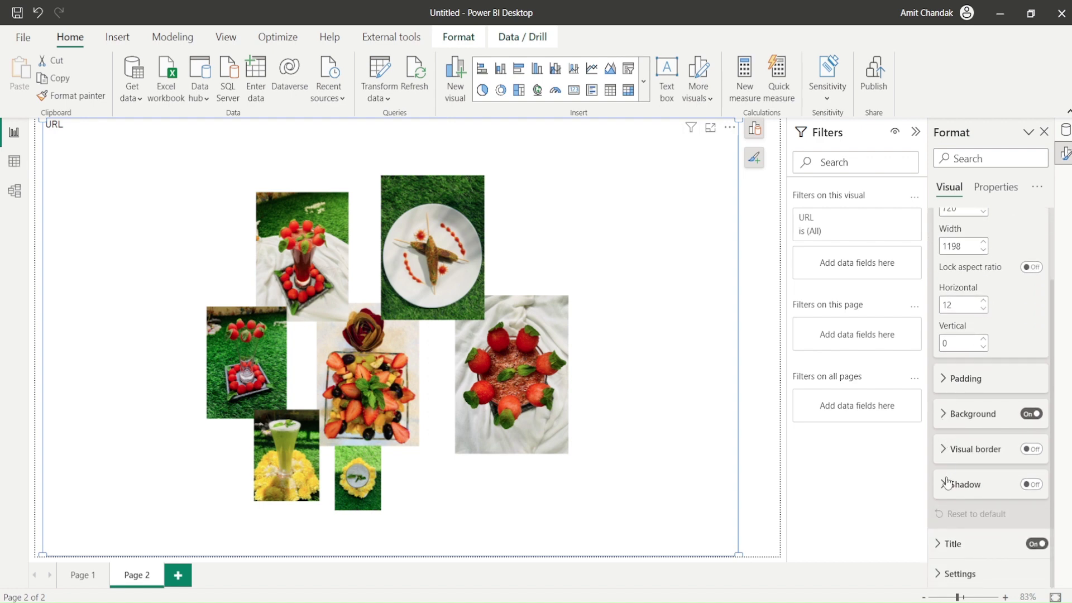
pyautogui.click(943, 573)
pyautogui.scroll(-7, 982, 391)
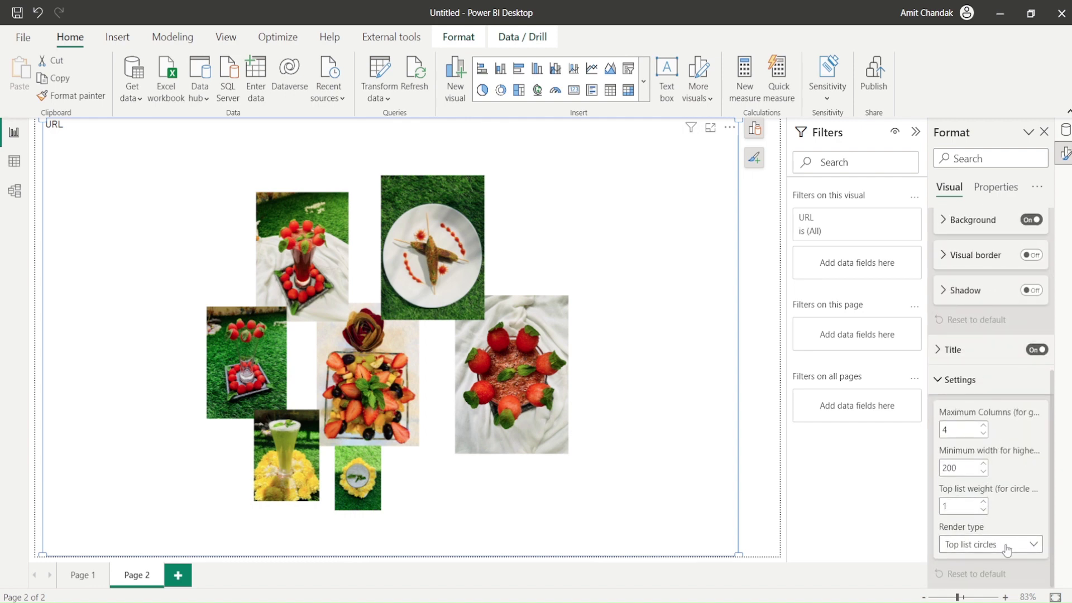
pyautogui.click(1006, 549)
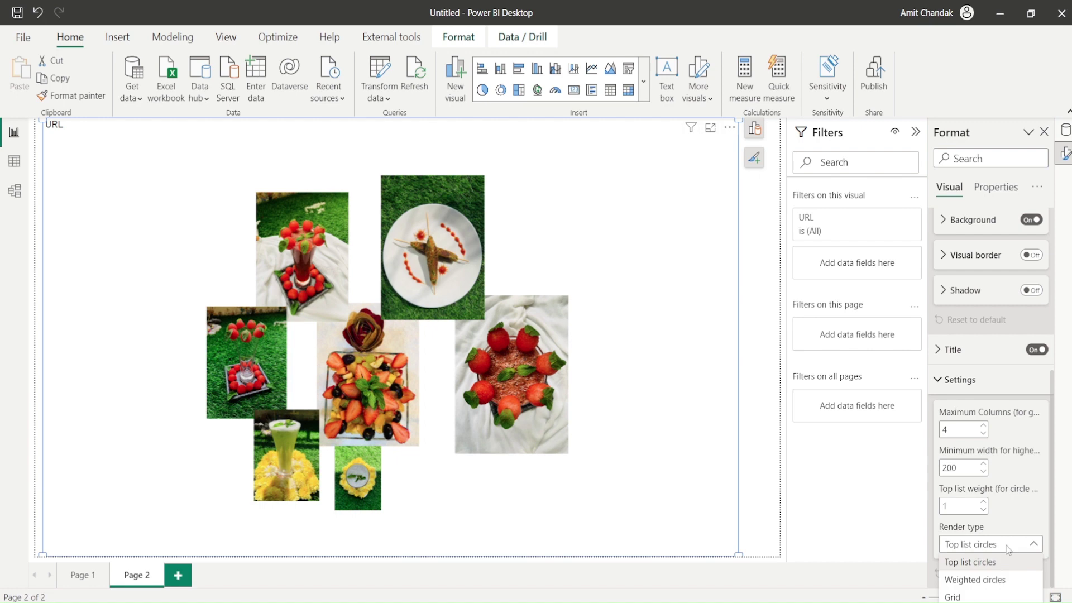
pyautogui.click(986, 582)
pyautogui.click(974, 550)
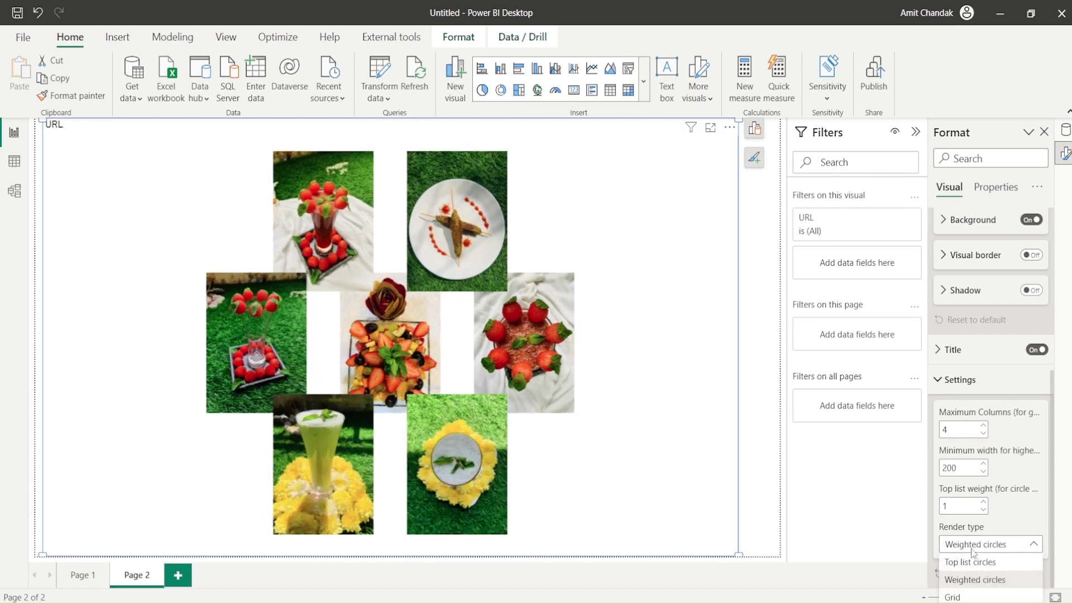
pyautogui.click(971, 596)
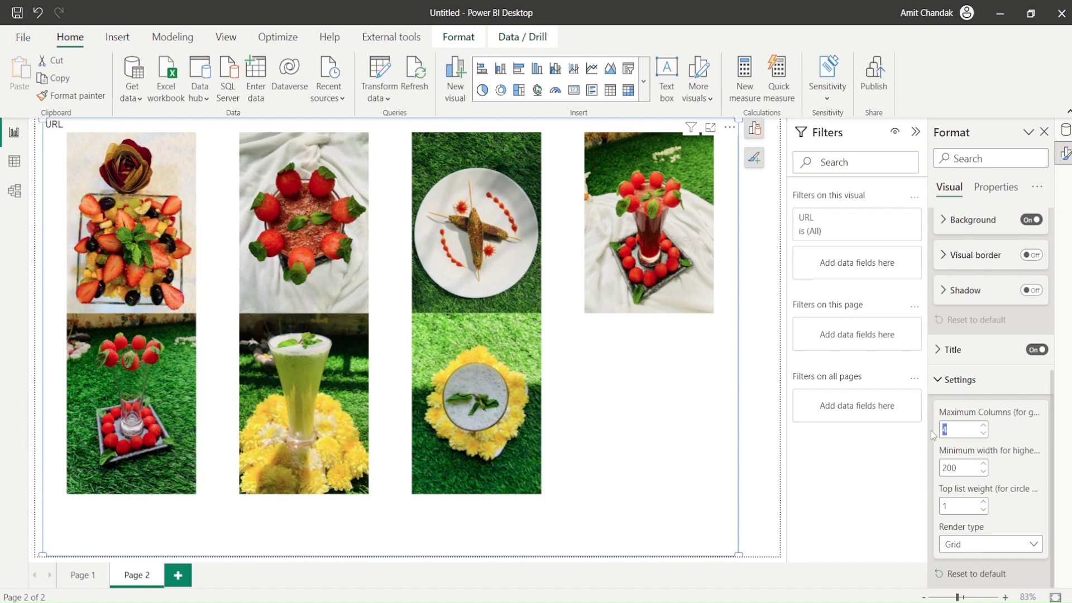
# Set Maximum Columns to 1, scroll through the photos, then change it to 2
pyautogui.write('1')
pyautogui.scroll(-5, 488, 394)
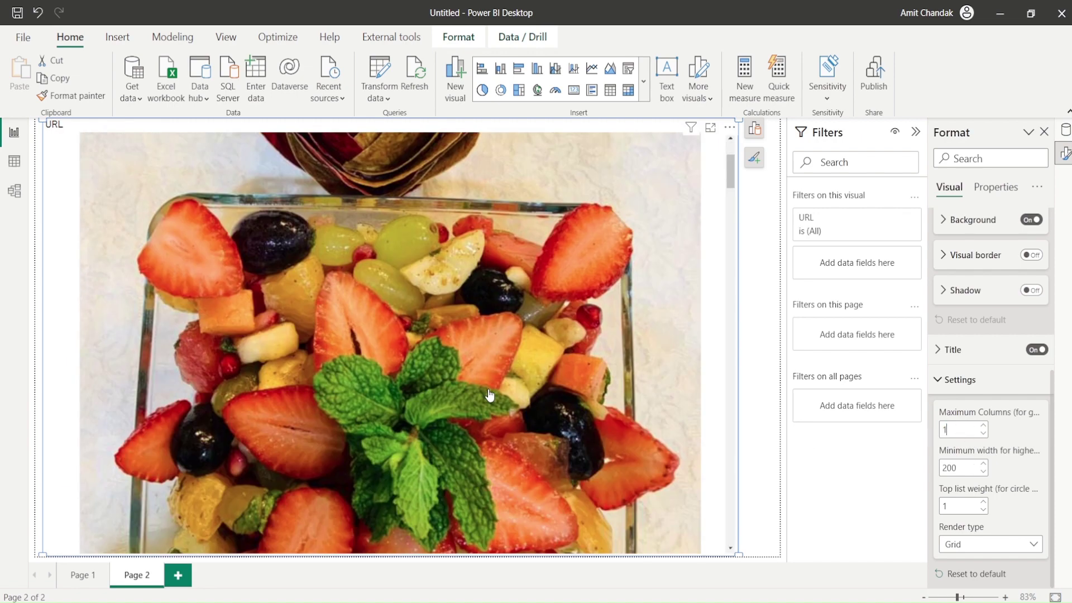
pyautogui.scroll(-10, 488, 394)
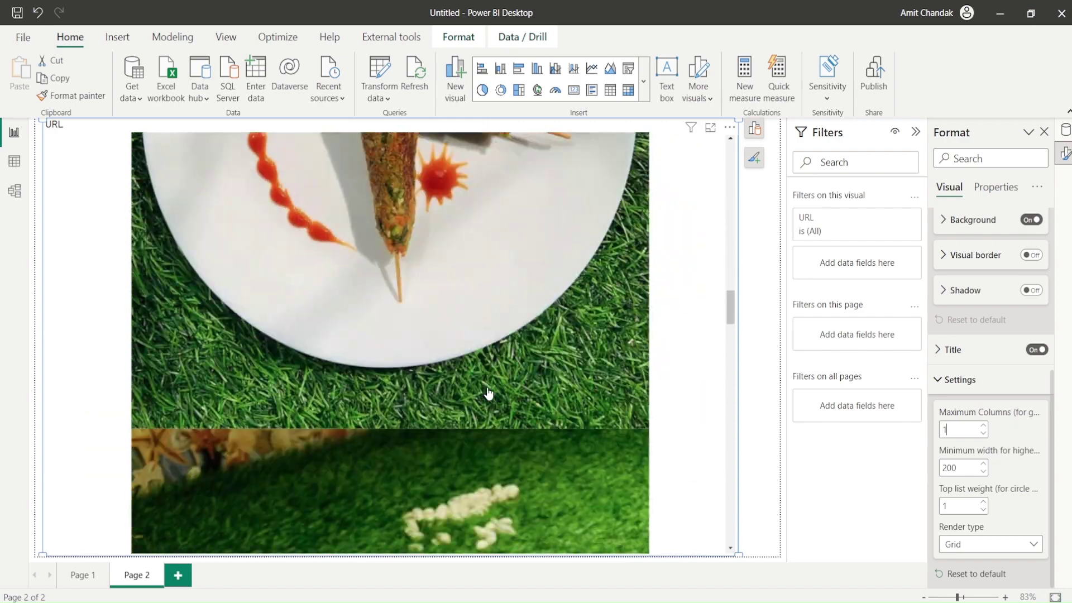
pyautogui.scroll(-10, 488, 394)
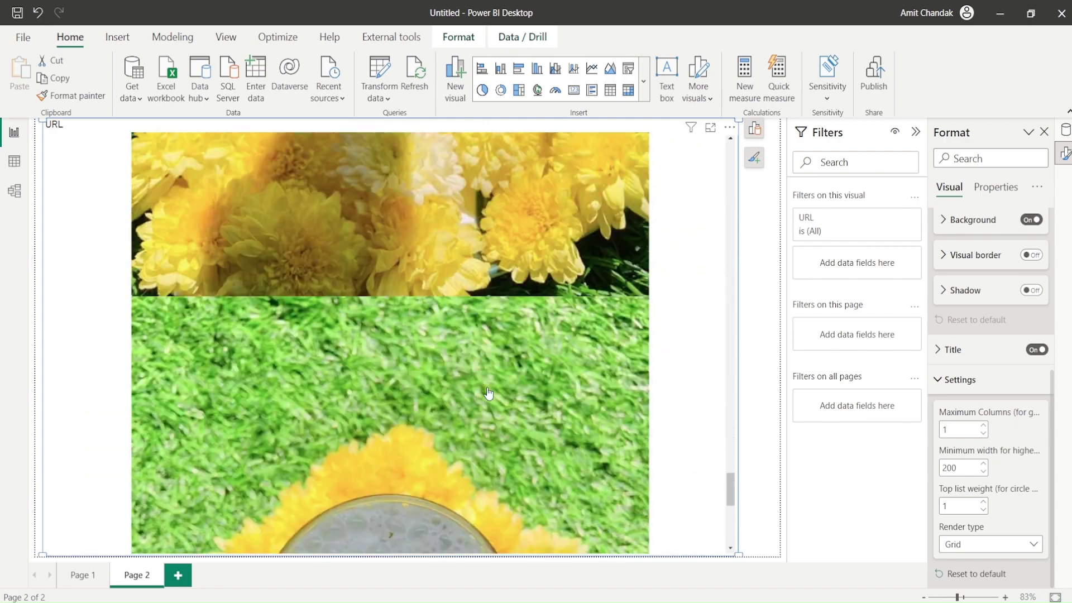
pyautogui.scroll(6, 488, 393)
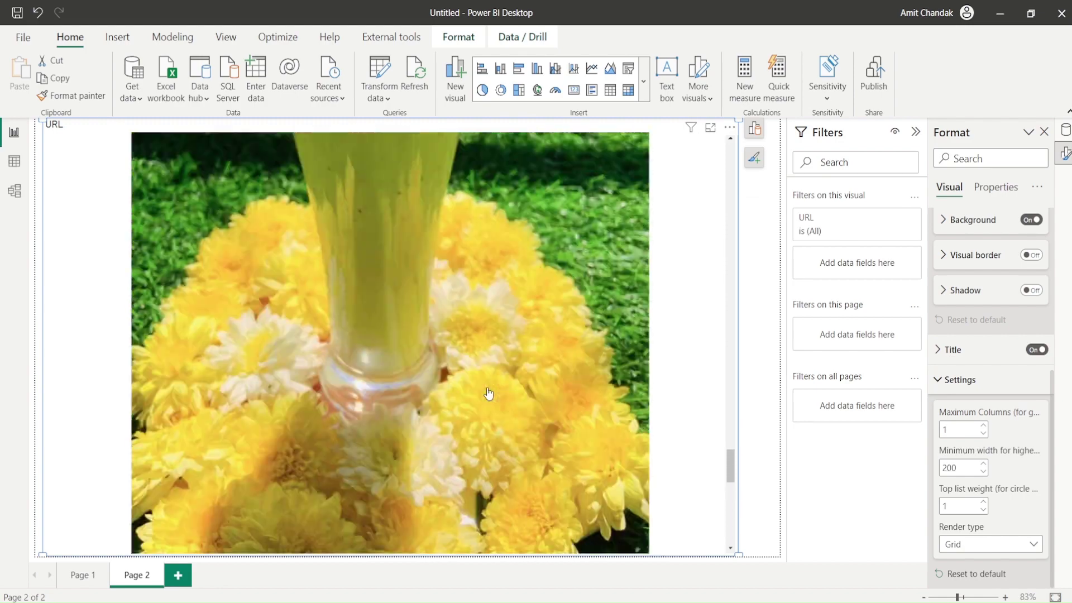
pyautogui.scroll(7, 489, 393)
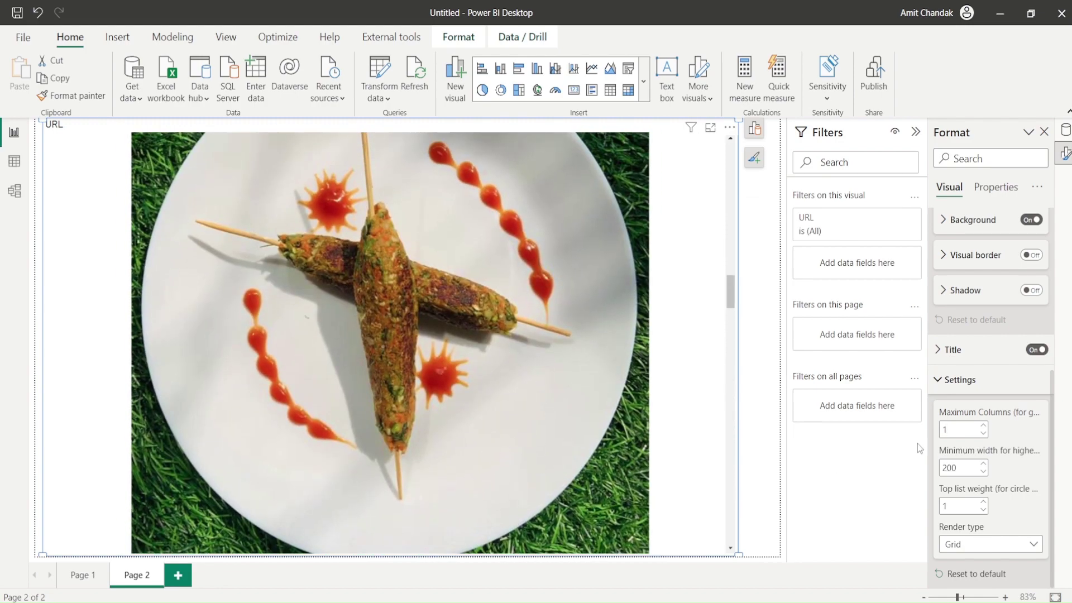
pyautogui.moveTo(955, 431); pyautogui.dragTo(933, 431)
pyautogui.write('2')
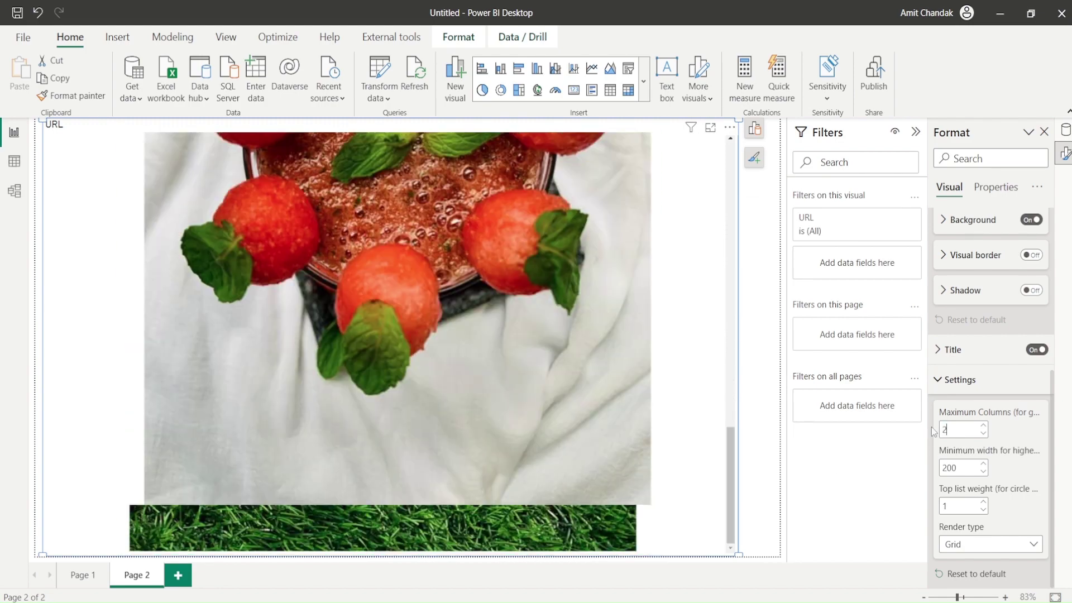
pyautogui.scroll(15, 572, 360)
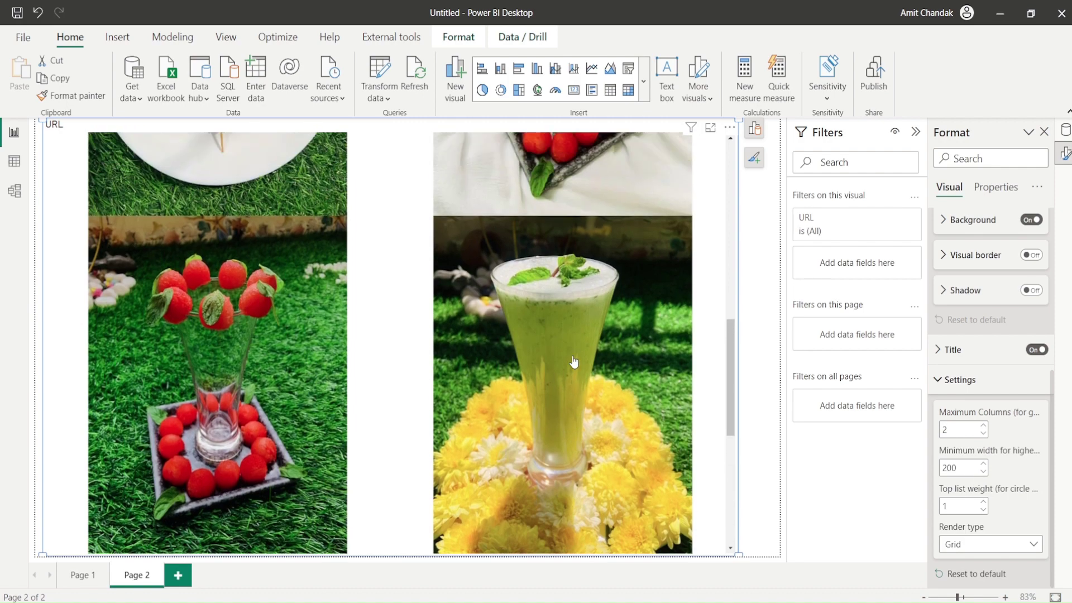